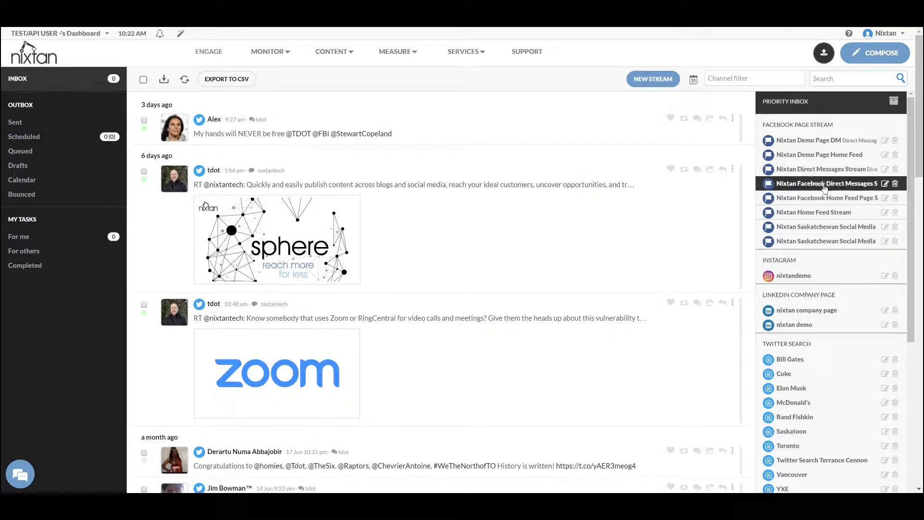
# View the Nixtan Demo Page Home Feed stream, then return to the main tweet inbox
pyautogui.click(829, 161)
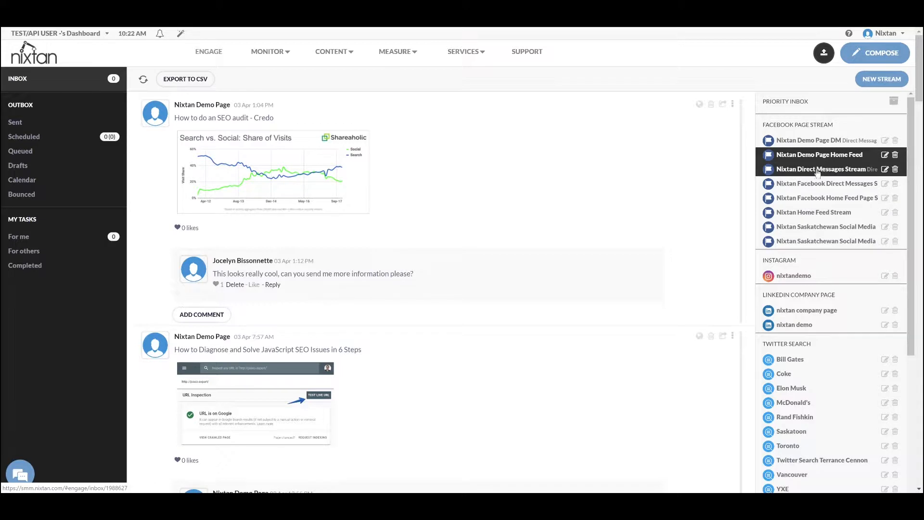
pyautogui.click(27, 83)
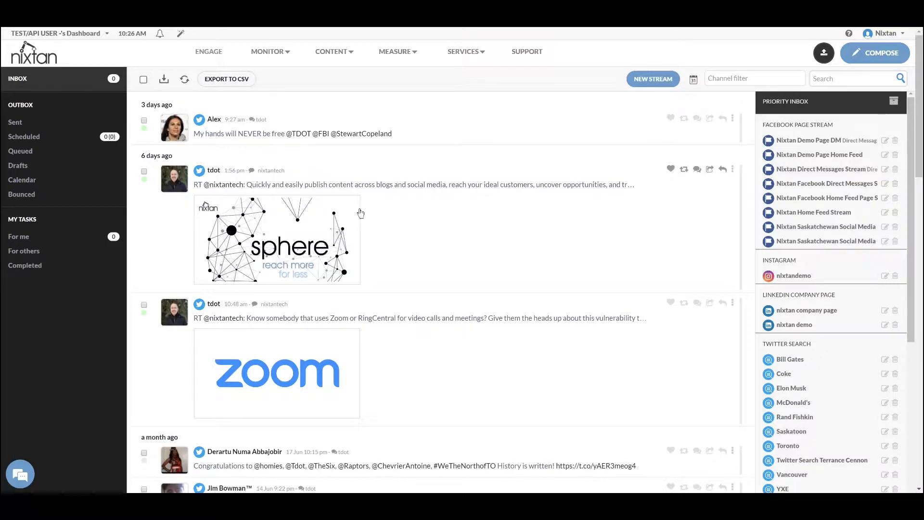
pyautogui.click(336, 53)
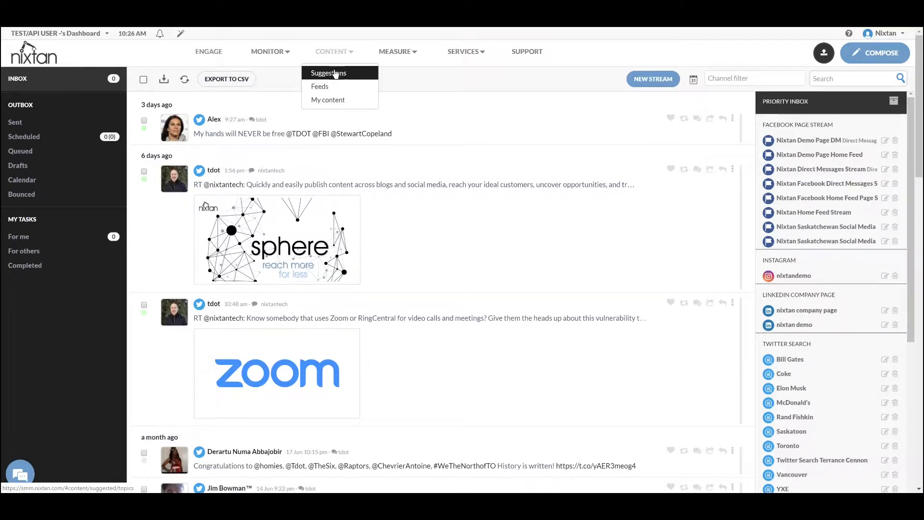
# Browse the World News suggested articles, then switch to the 'social media' - Google News feed
pyautogui.click(336, 75)
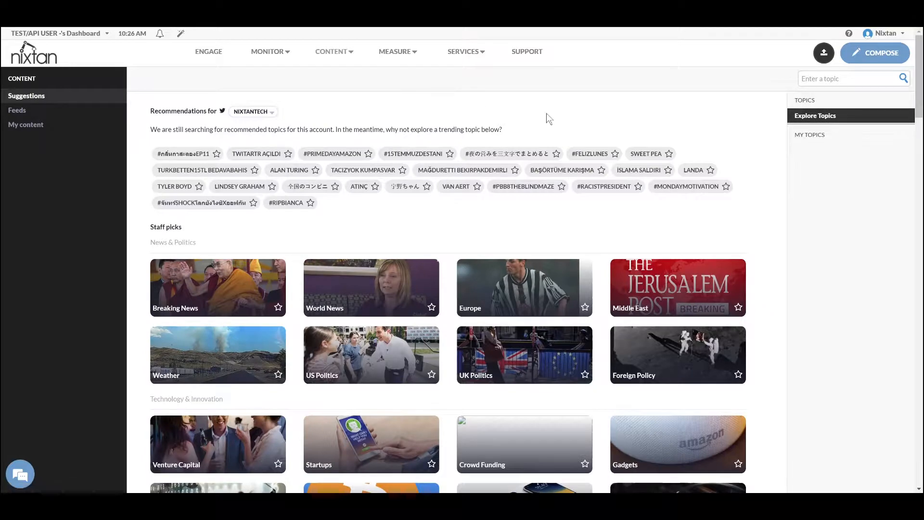
pyautogui.click(418, 288)
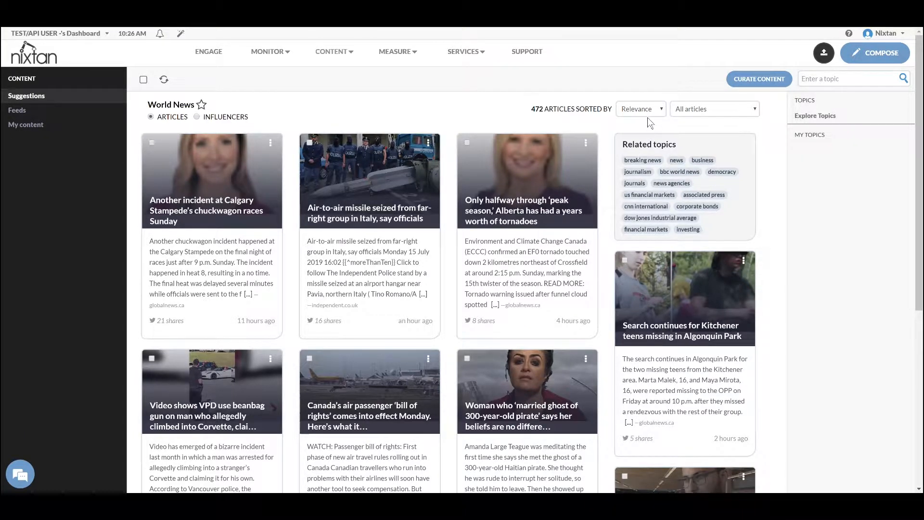
pyautogui.moveTo(332, 52)
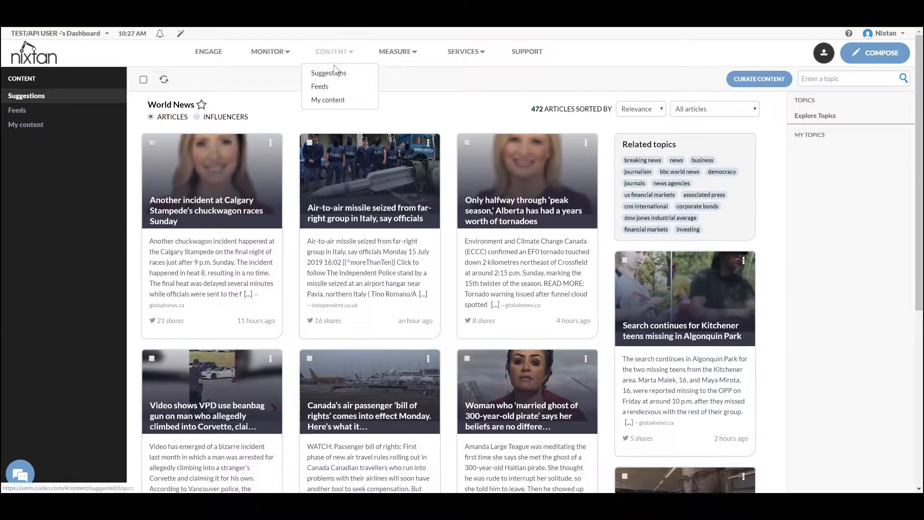
pyautogui.click(326, 87)
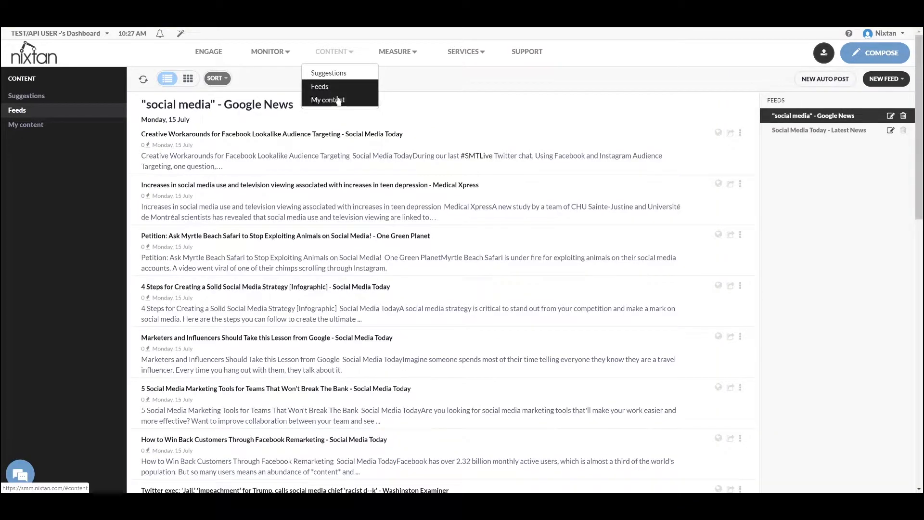
# Look over the New Feed options, including following Publications & Blogs, then dismiss them
pyautogui.click(897, 79)
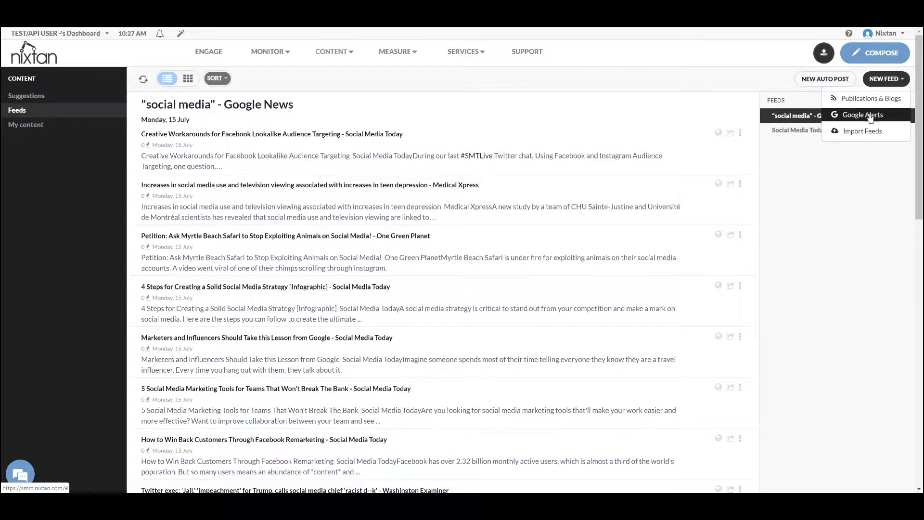
pyautogui.click(790, 120)
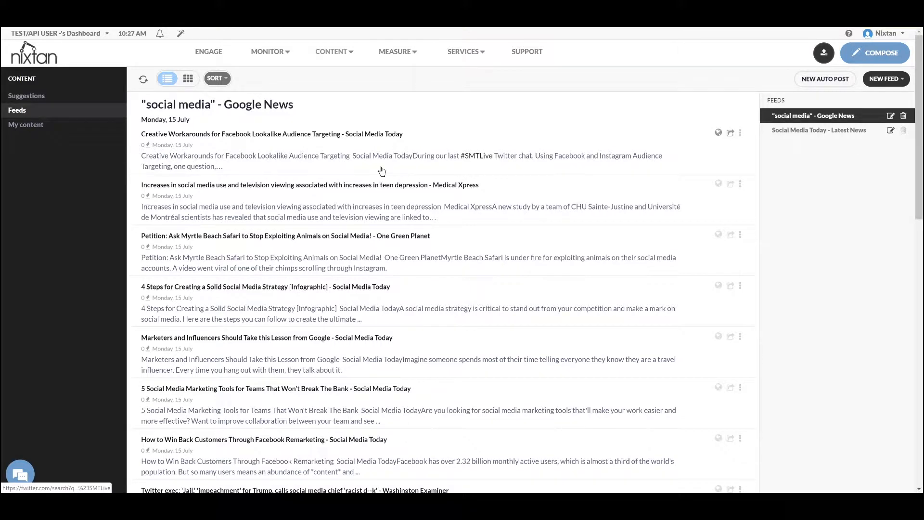
pyautogui.click(884, 81)
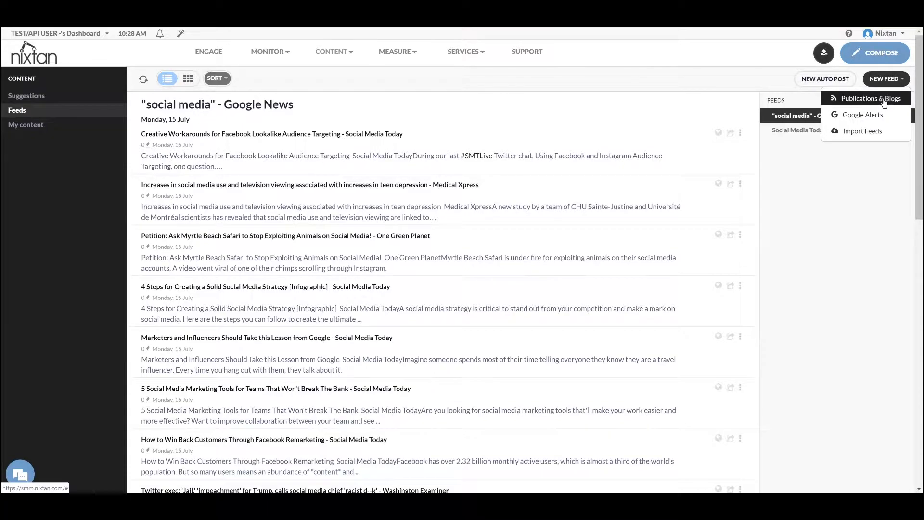
pyautogui.click(884, 101)
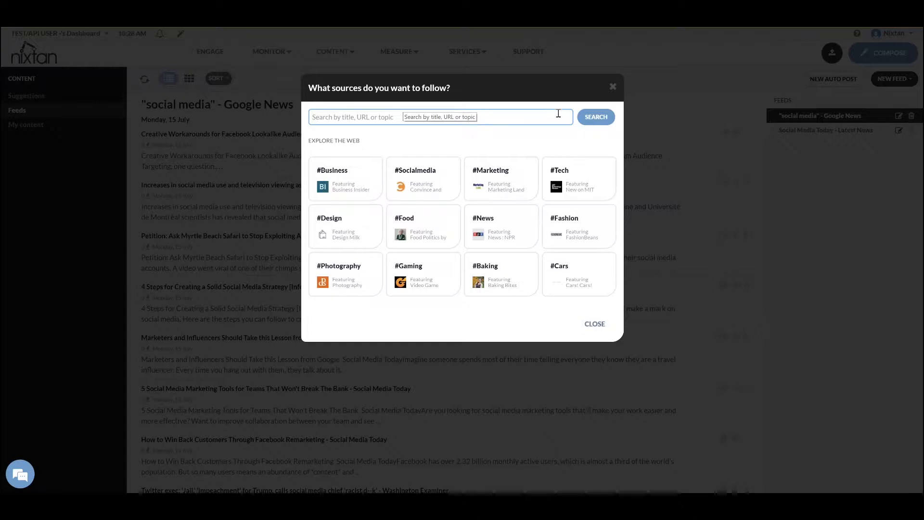
pyautogui.click(612, 87)
# Open and close the live chat, then switch to the Social Media Today - Latest News feed
pyautogui.click(20, 474)
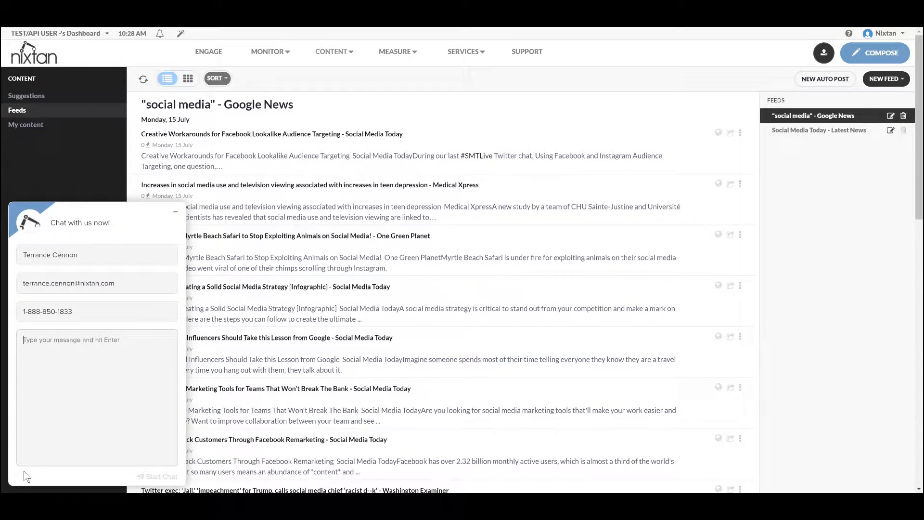
pyautogui.click(177, 216)
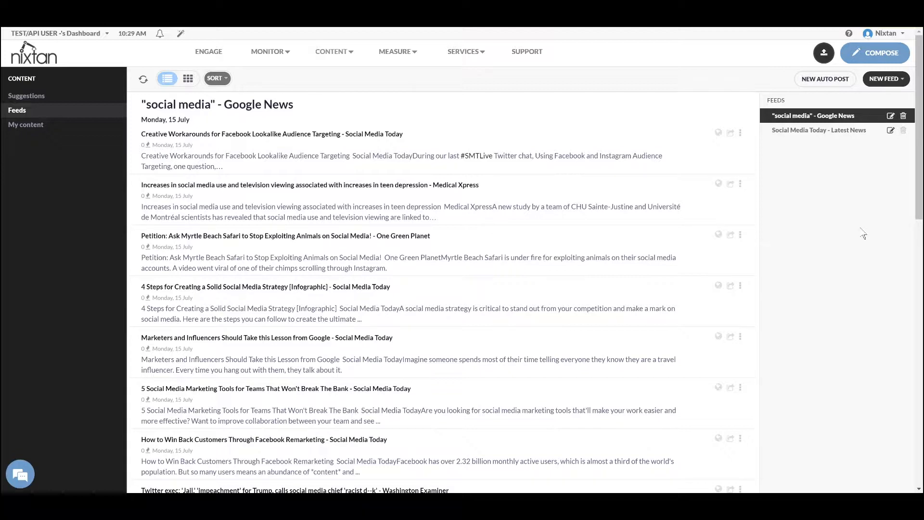
pyautogui.click(805, 132)
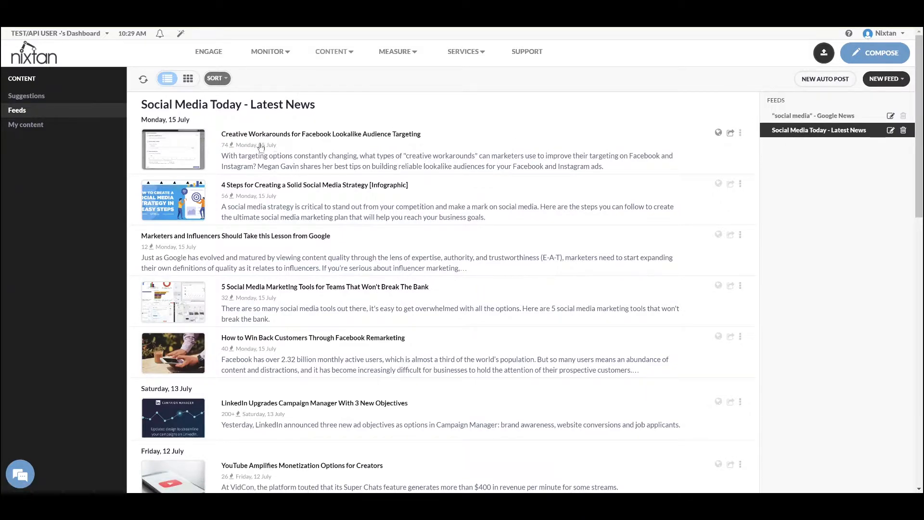
# Scroll down to the 10 July article 'How to Drive Engagement on Facebook Without Paid Ads'
pyautogui.scroll(-3, 275, 156)
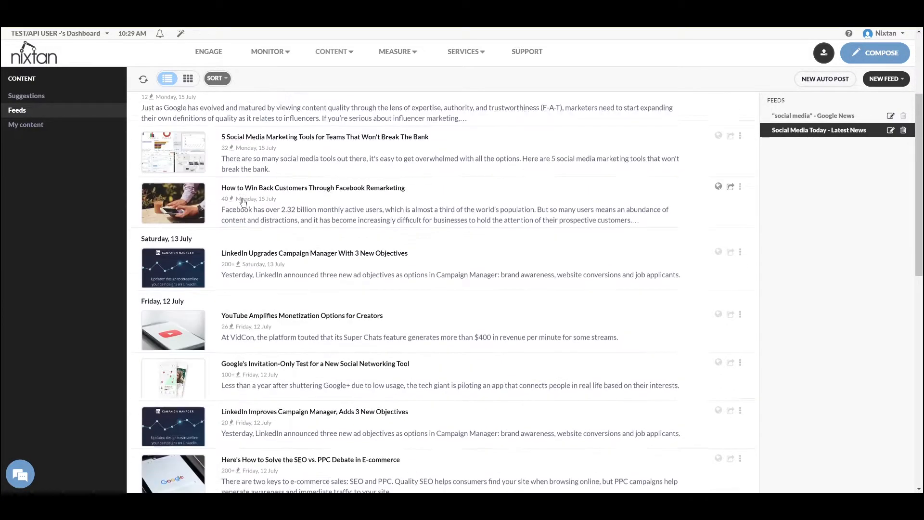
pyautogui.scroll(-5, 243, 211)
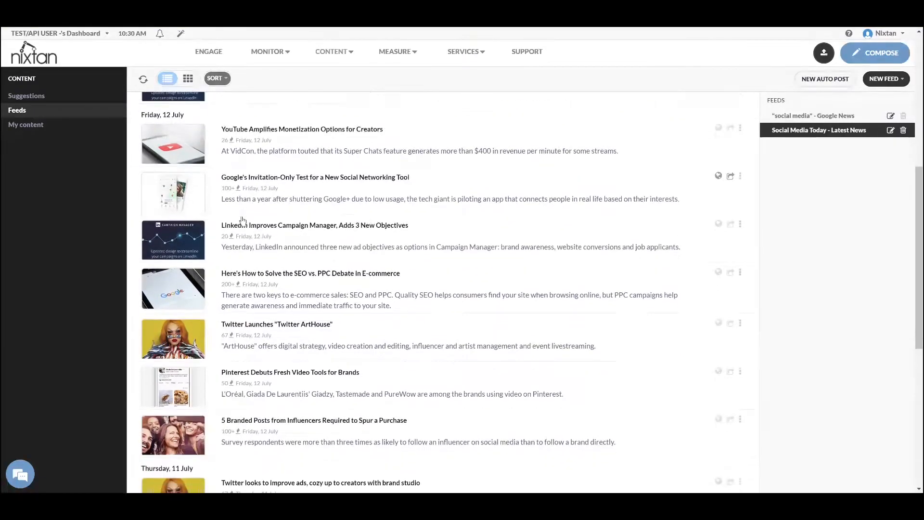
pyautogui.scroll(-4, 242, 221)
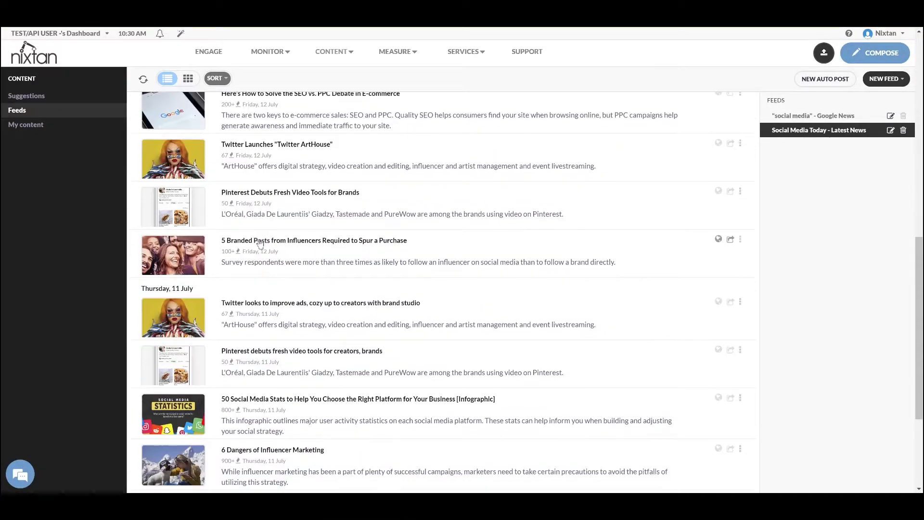
pyautogui.scroll(-4, 260, 246)
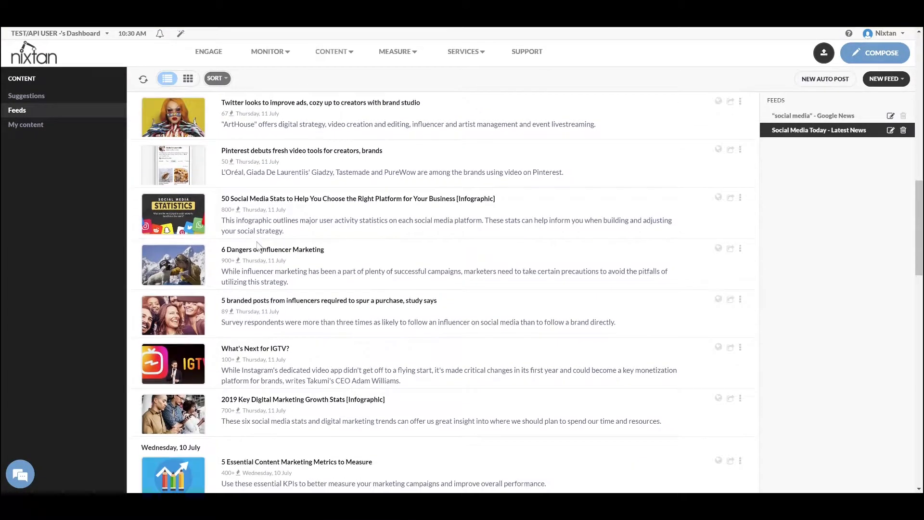
pyautogui.scroll(-5, 262, 243)
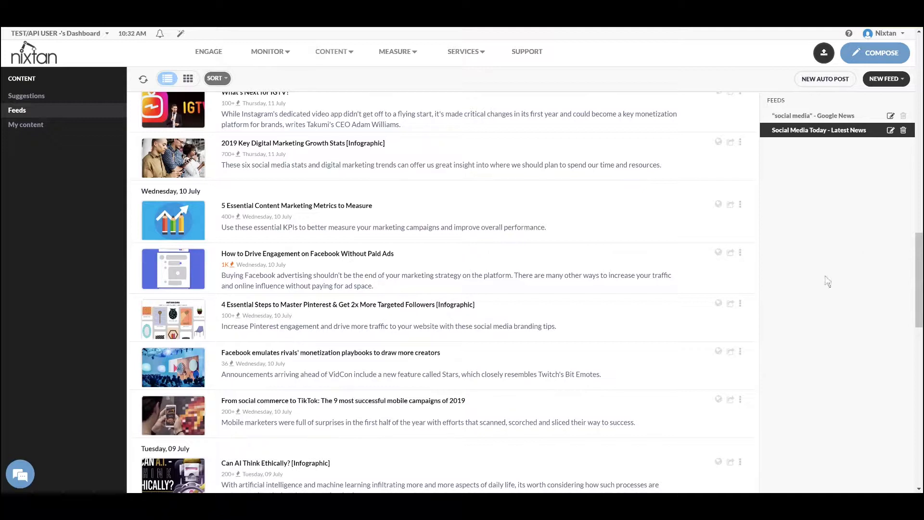
# Compose a new message with the Facebook engagement article's link pasted, then bring up the image replacement options
pyautogui.click(731, 253)
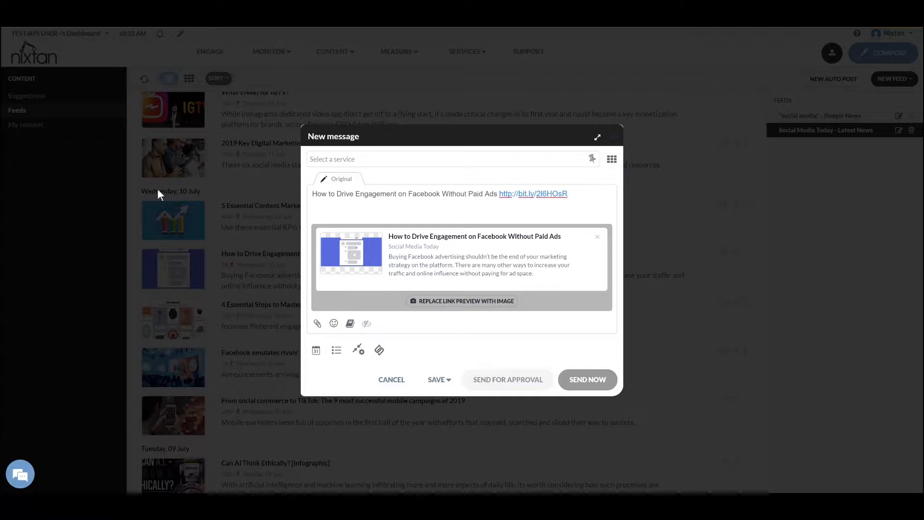
pyautogui.click(709, 201)
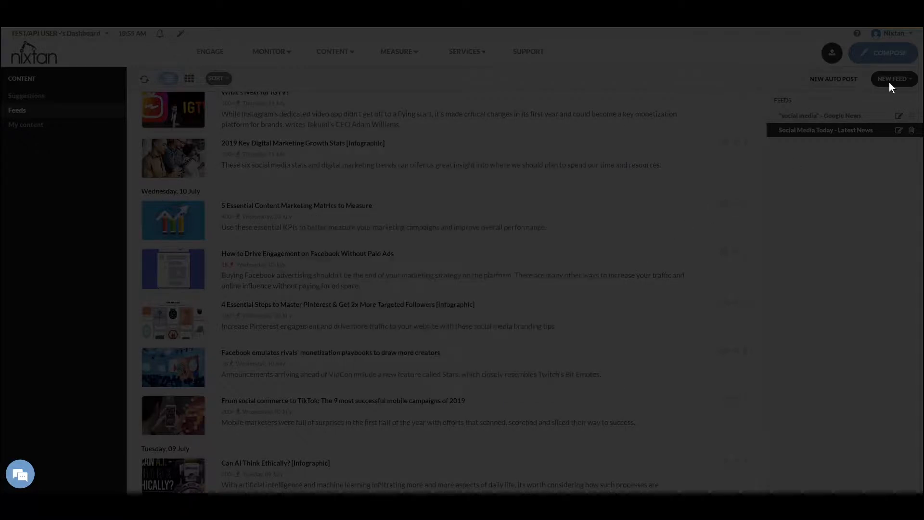
pyautogui.click(876, 54)
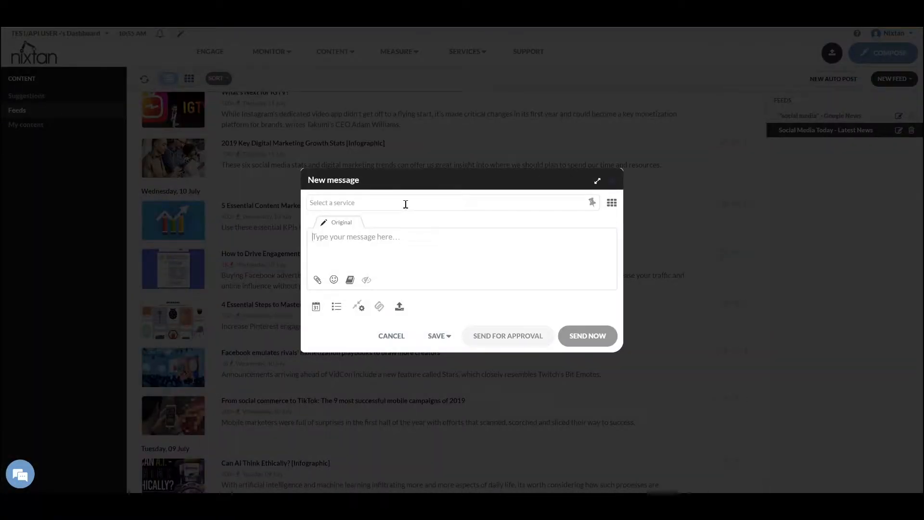
pyautogui.click(383, 241)
pyautogui.write('https://www.socialmediatoday.com/news/how-to-drive-engagement-on-facebook-without-paid-ads/558430/')
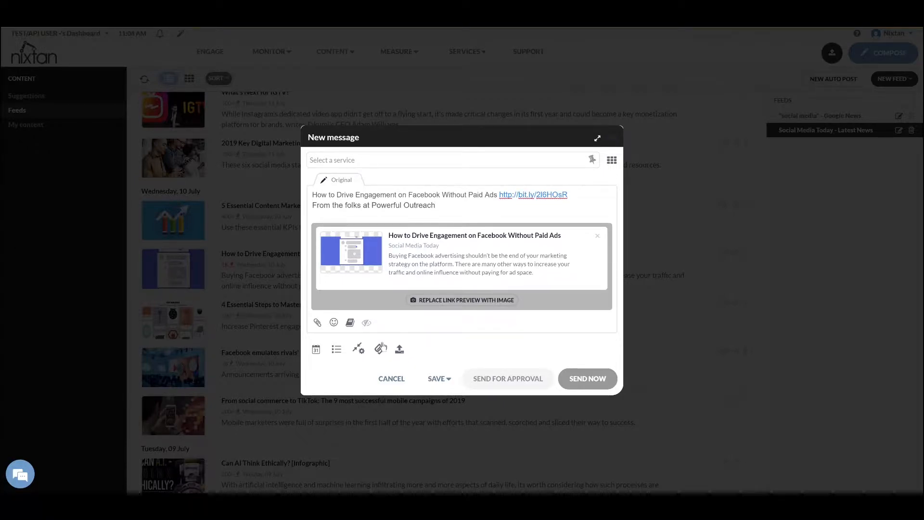
pyautogui.click(463, 301)
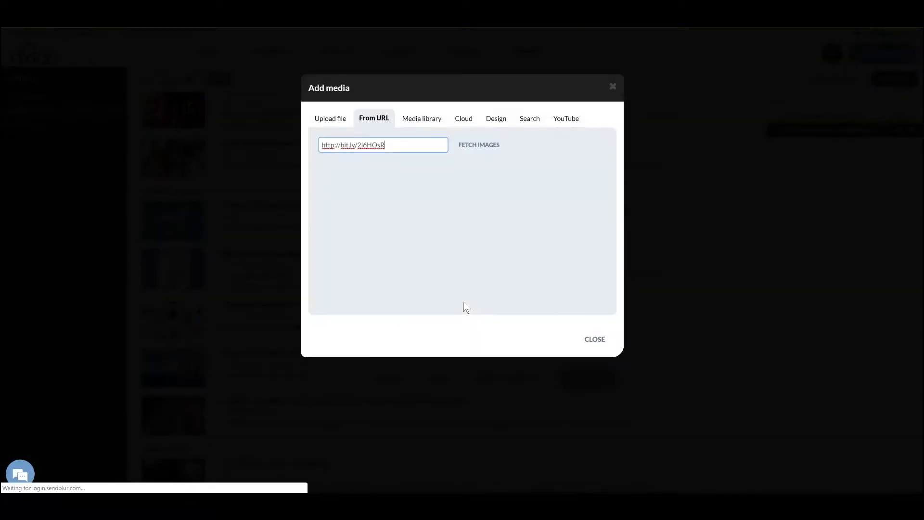
# Review the Add media sources (upload, URL, library, cloud, Canva, image search, YouTube), then close it
pyautogui.click(326, 125)
pyautogui.click(374, 123)
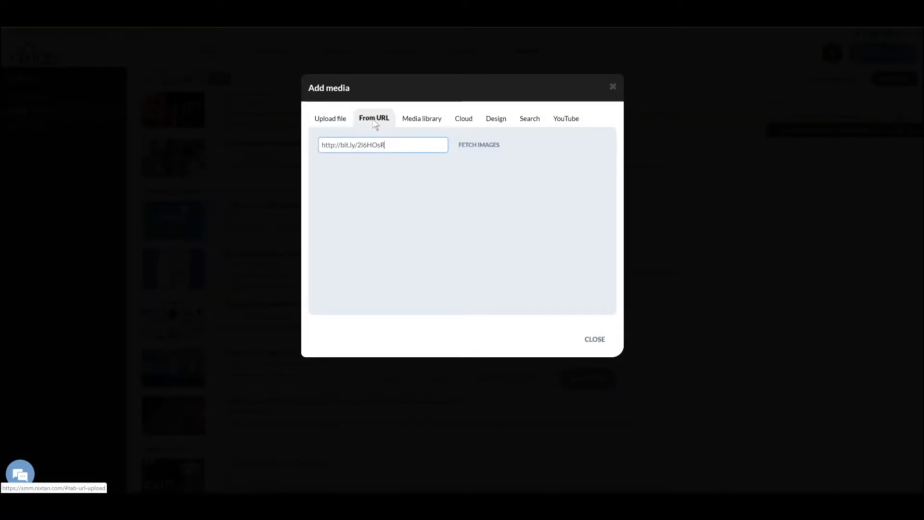
pyautogui.click(421, 121)
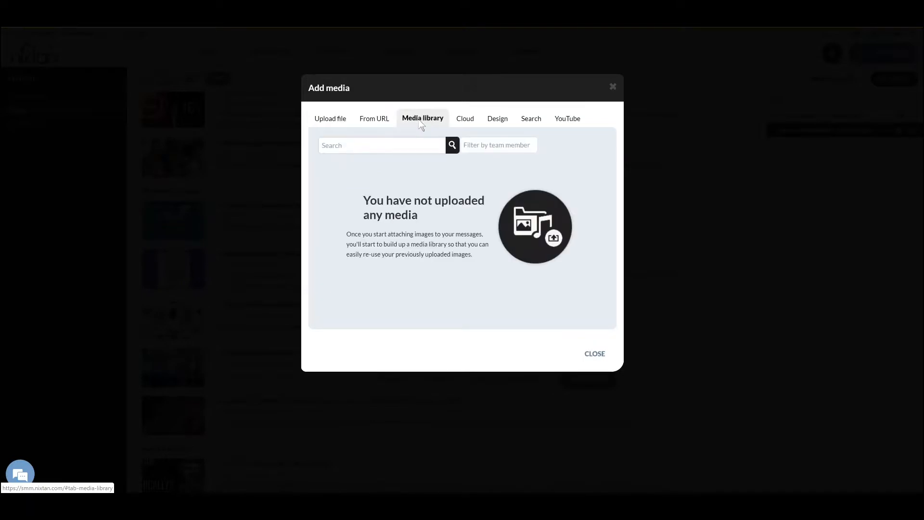
pyautogui.click(463, 121)
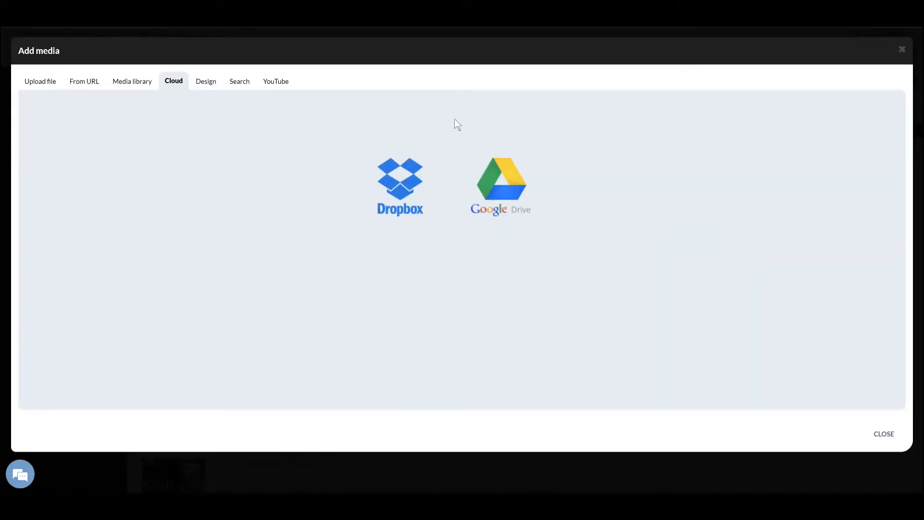
pyautogui.click(207, 91)
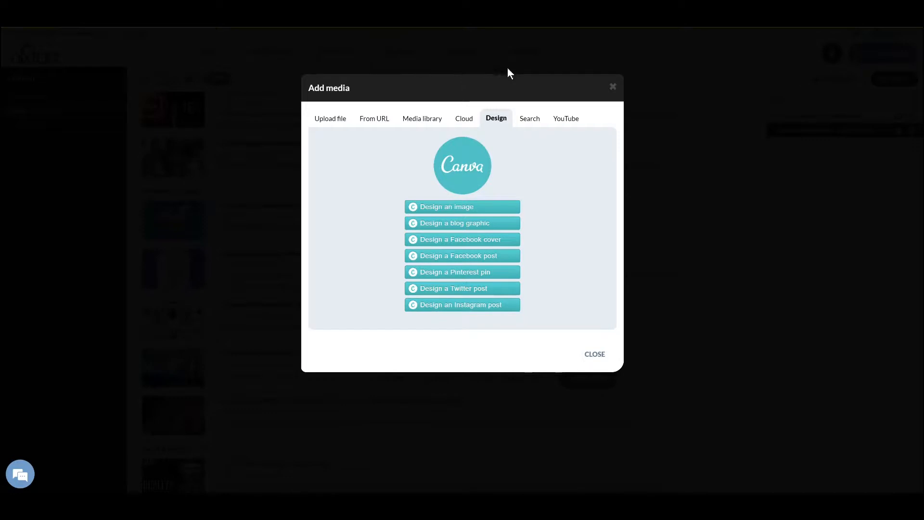
pyautogui.click(528, 118)
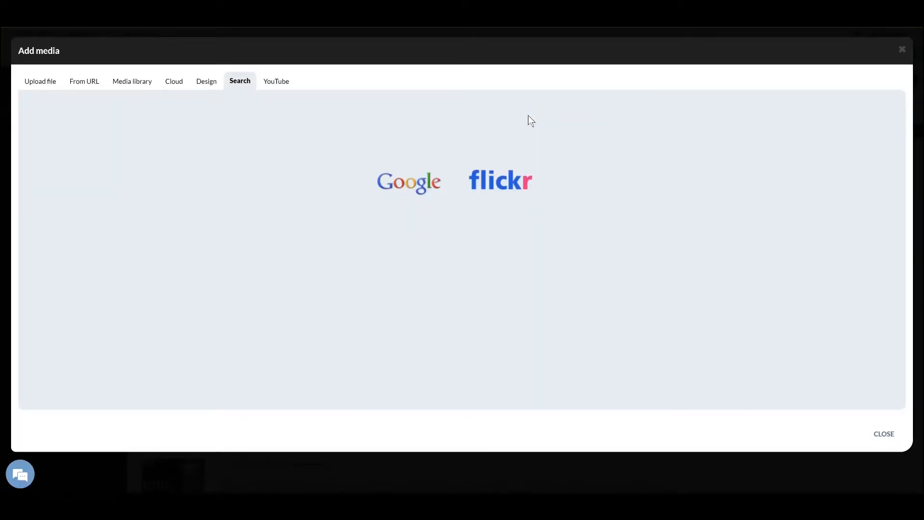
pyautogui.click(276, 85)
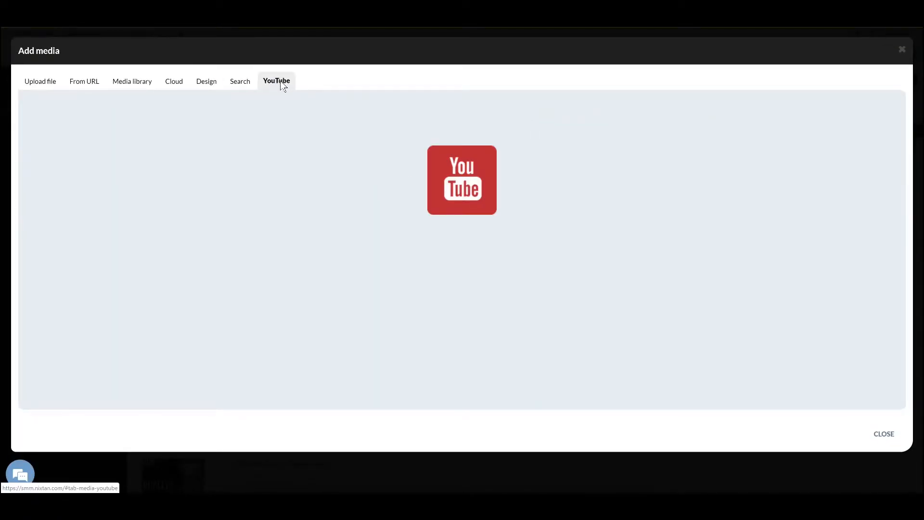
pyautogui.click(884, 434)
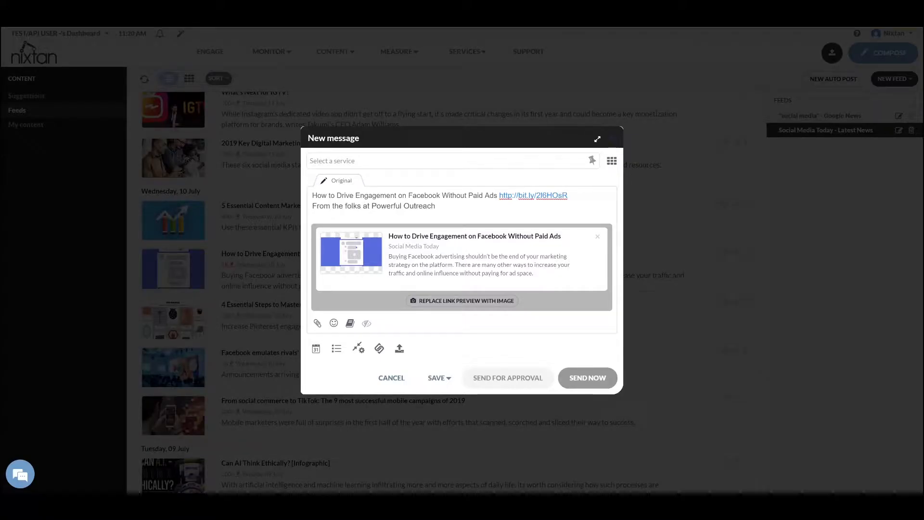
# Add the Nixtan demo Facebook, LinkedIn, Twitter and Instagram profiles as recipients
pyautogui.click(384, 162)
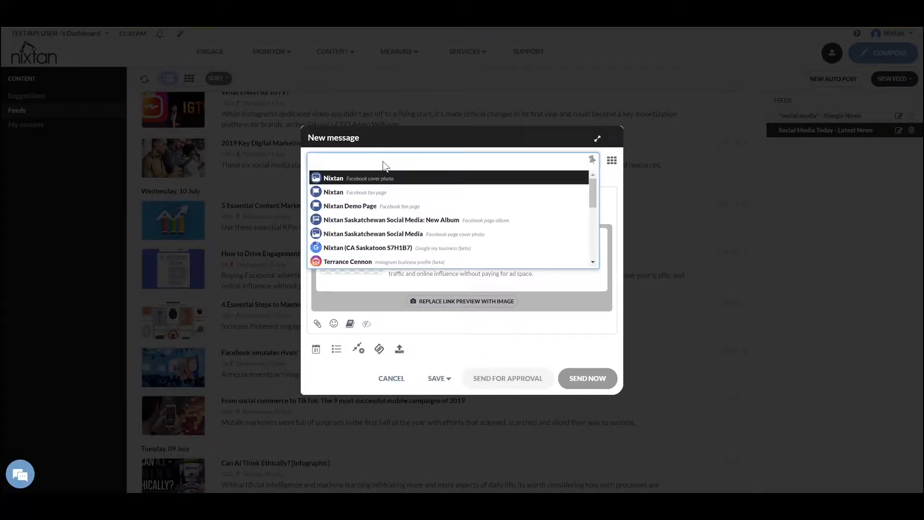
pyautogui.write('demo')
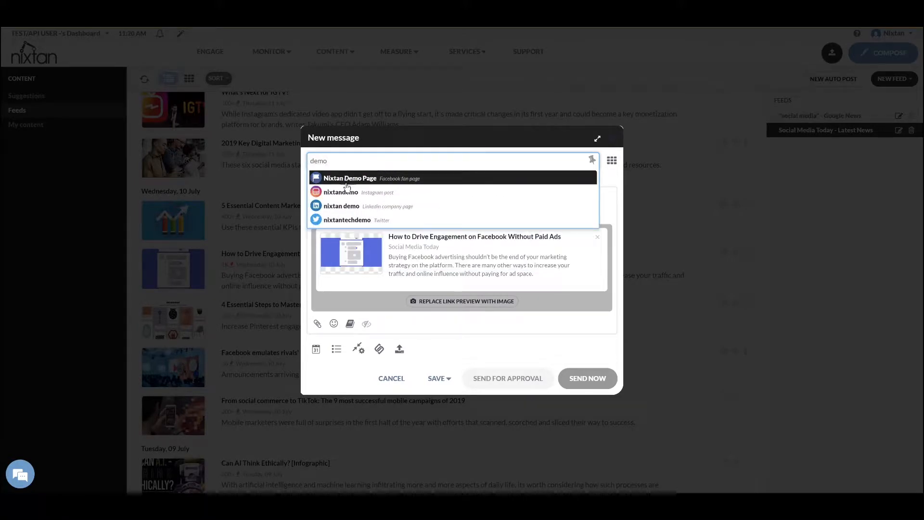
pyautogui.click(348, 179)
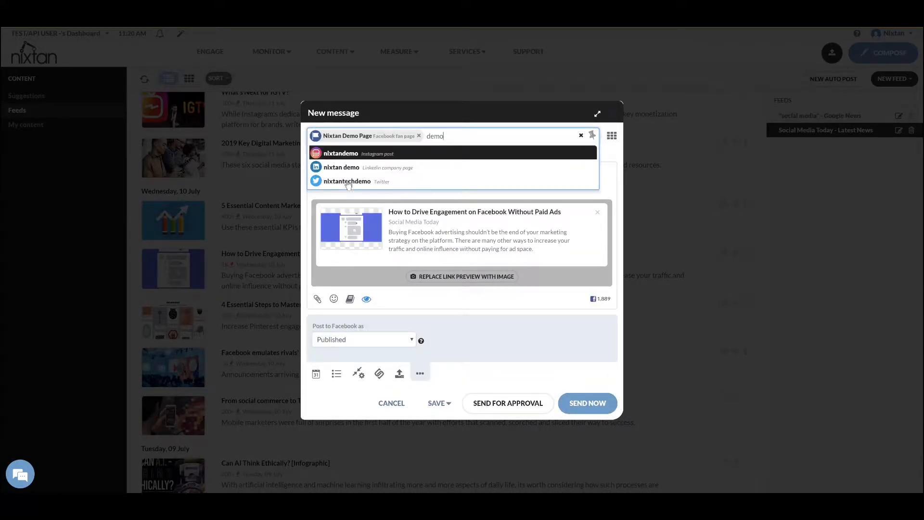
pyautogui.click(391, 167)
pyautogui.press('BackSpace')
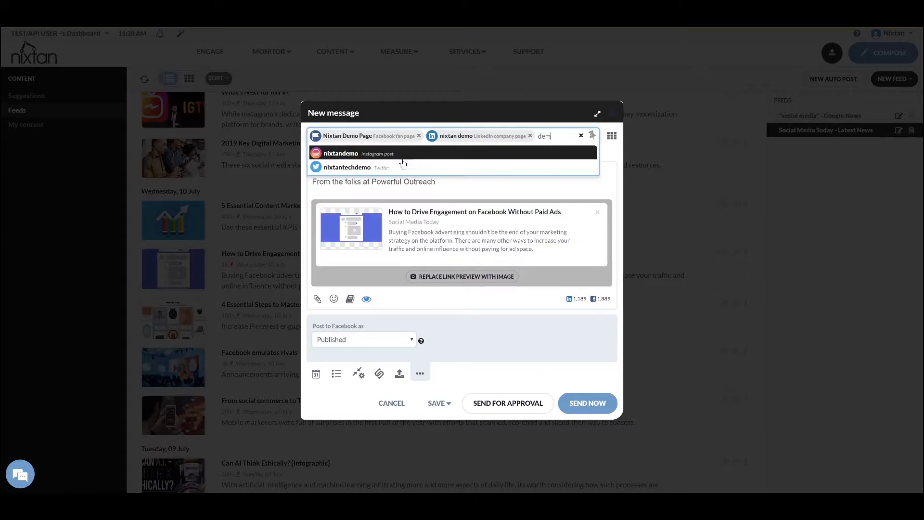
pyautogui.click(346, 167)
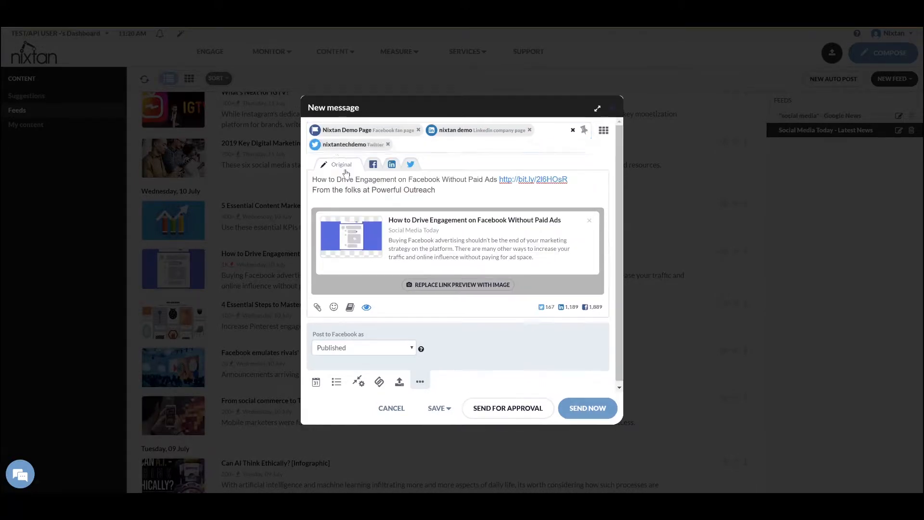
pyautogui.write('demo')
pyautogui.click(336, 164)
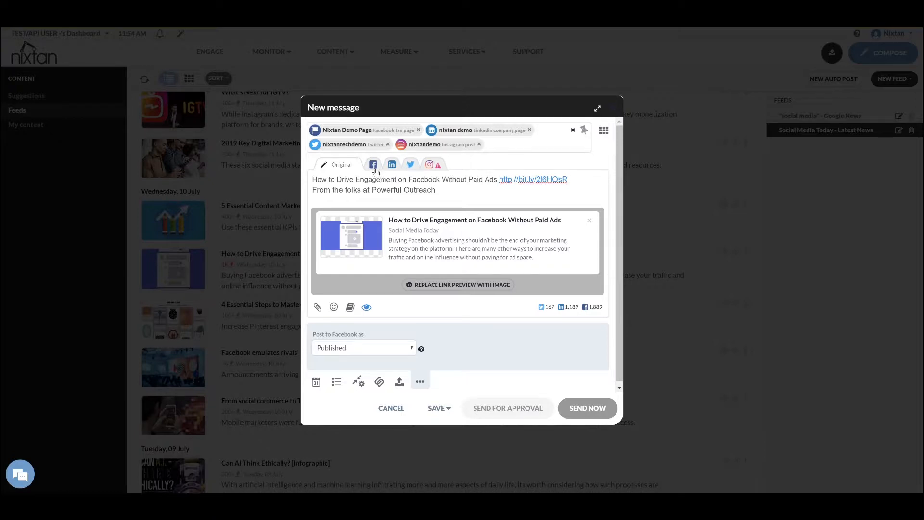
pyautogui.click(373, 164)
pyautogui.click(506, 193)
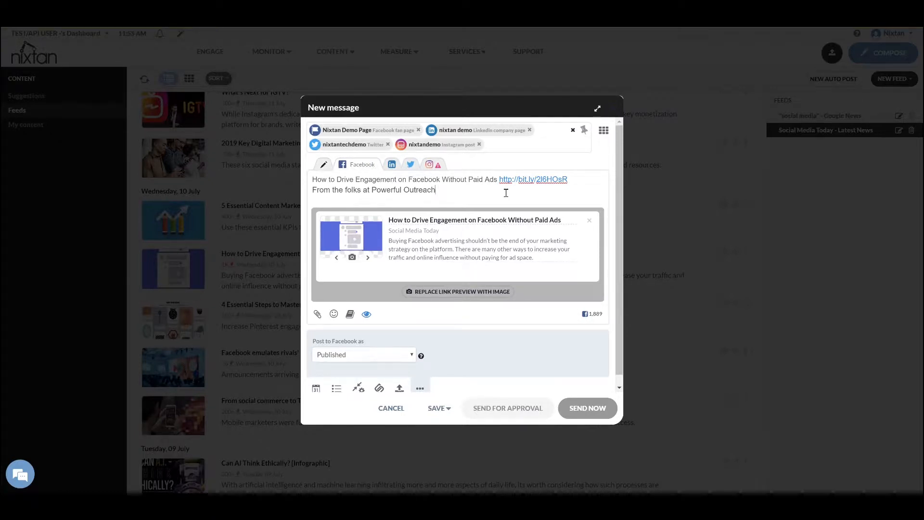
pyautogui.write('@')
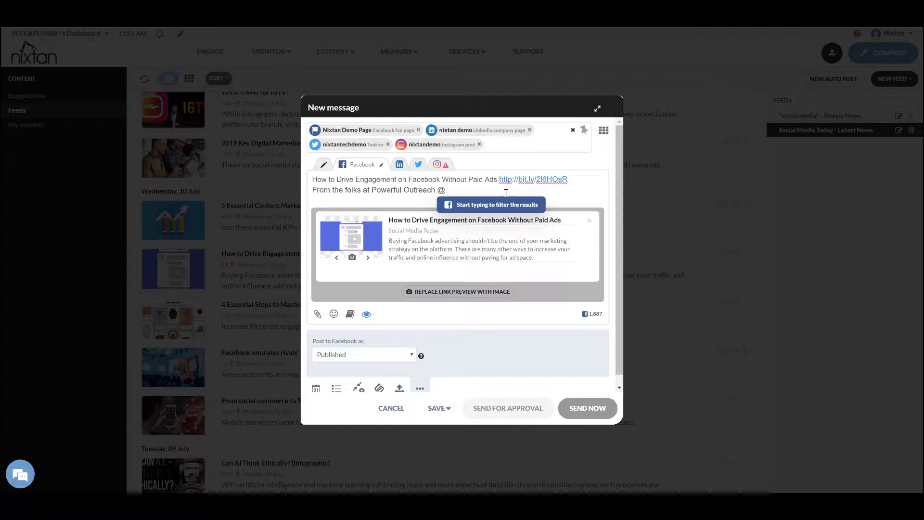
pyautogui.write('Powerful')
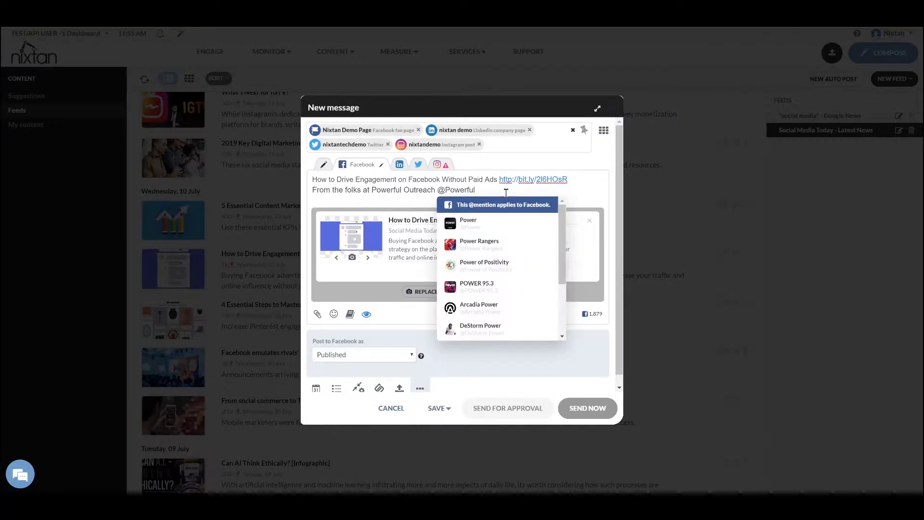
pyautogui.write('Out')
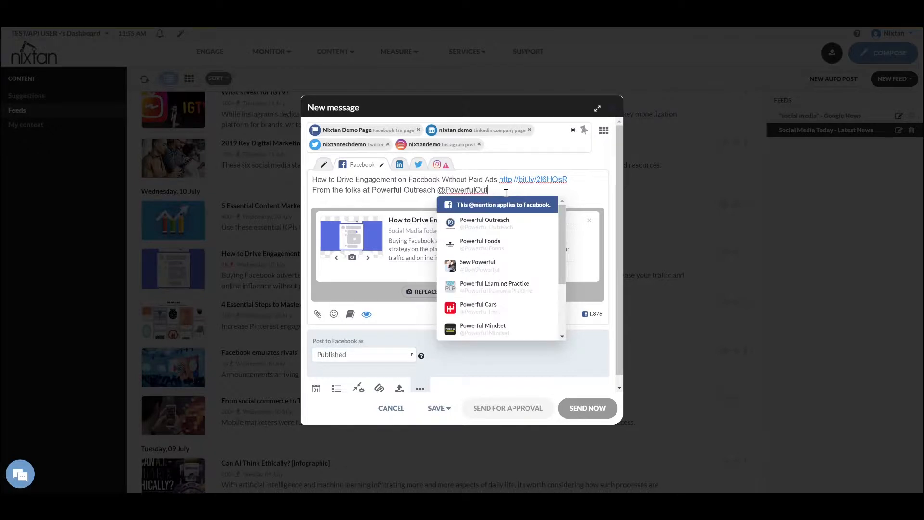
pyautogui.press('Down')
pyautogui.press('Return')
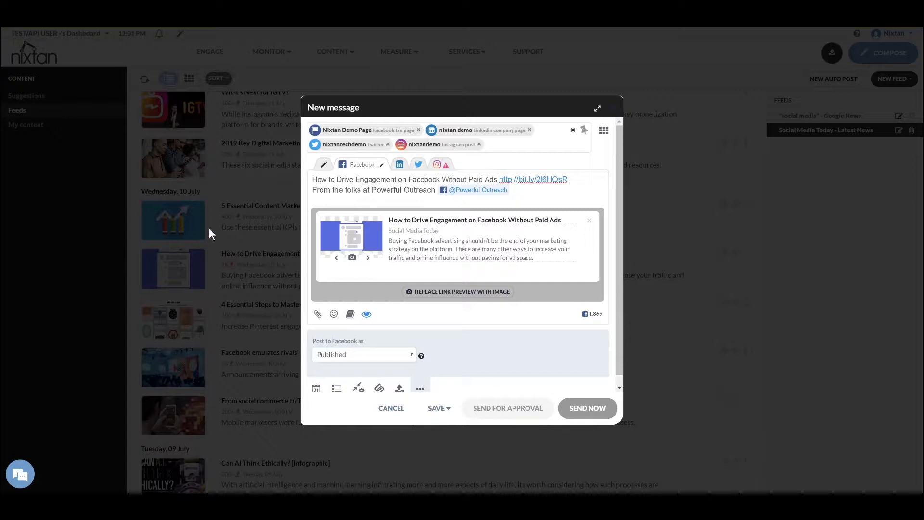
pyautogui.click(399, 165)
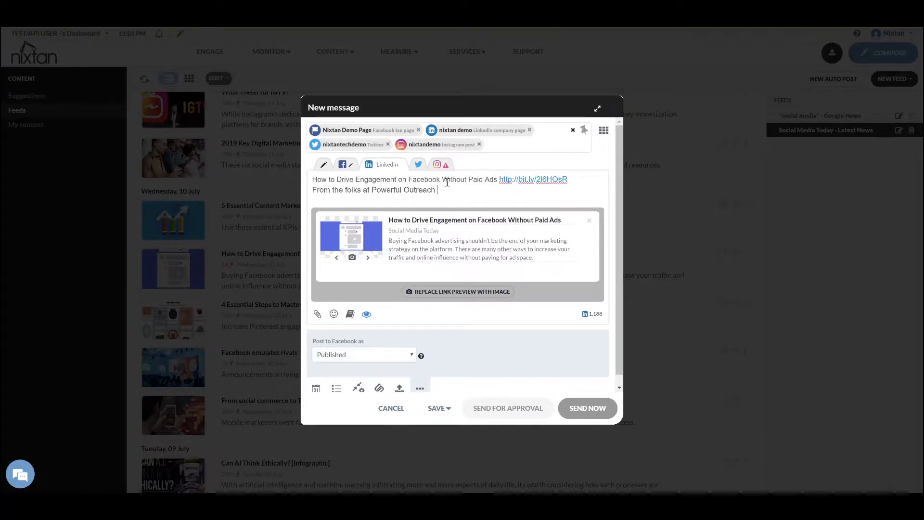
pyautogui.write('@')
pyautogui.write('powerful')
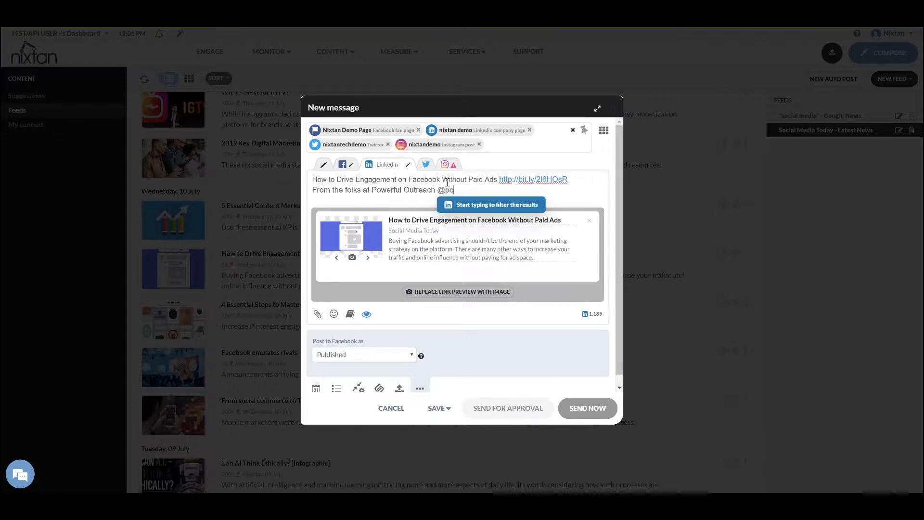
pyautogui.write('outreach')
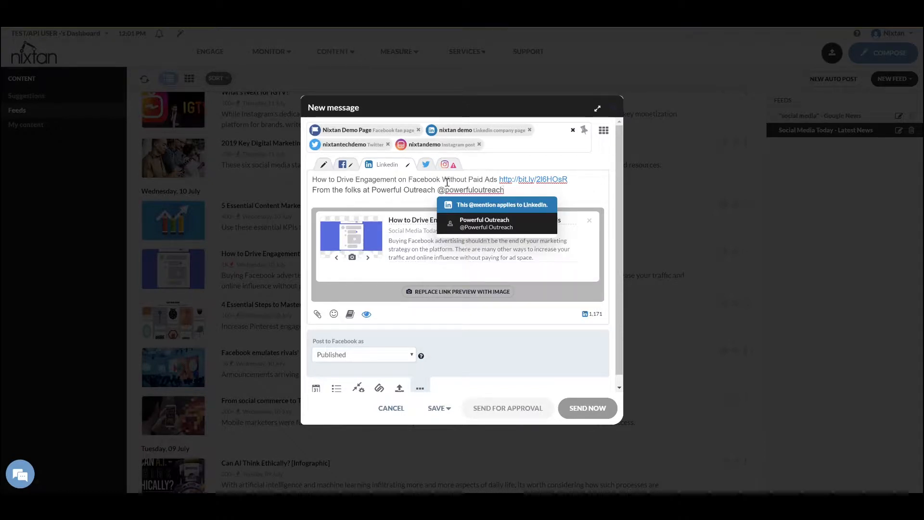
pyautogui.click(475, 224)
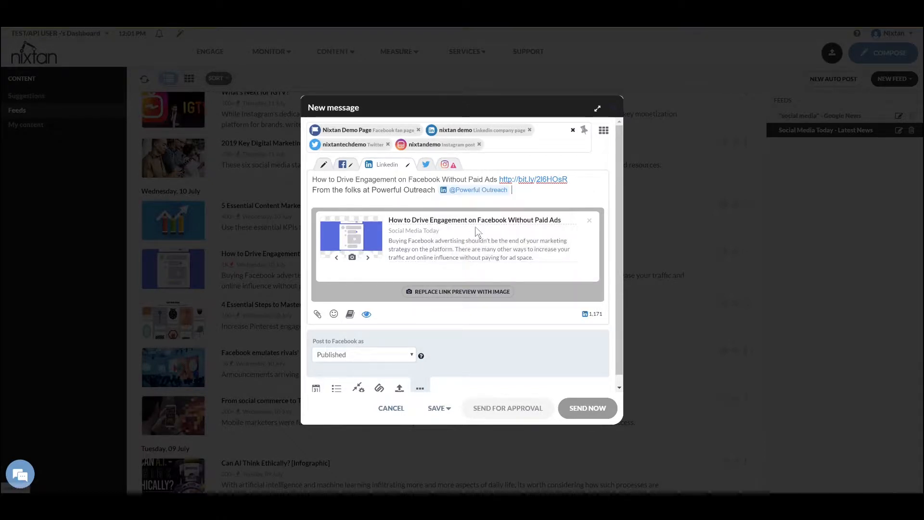
pyautogui.click(426, 164)
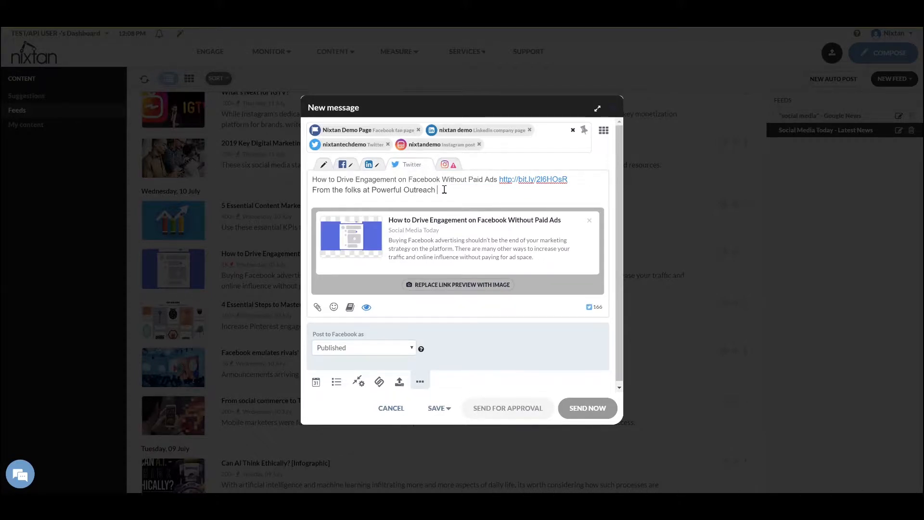
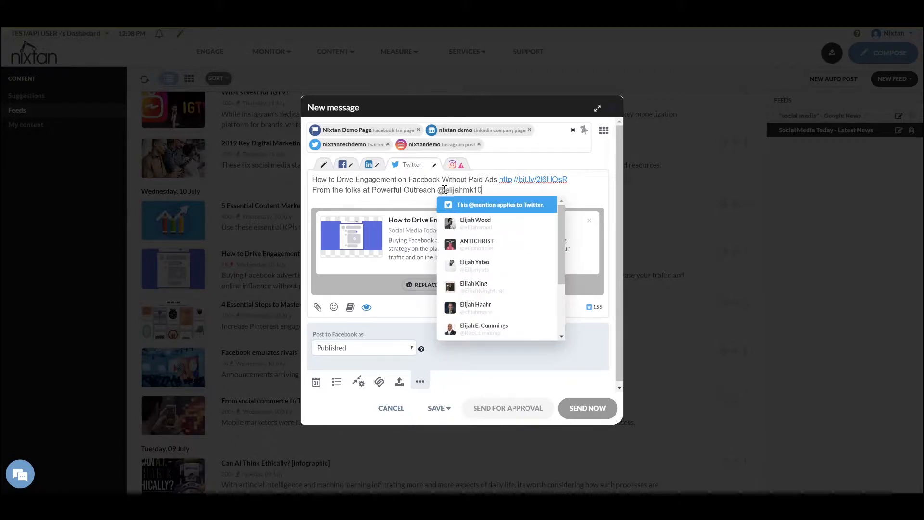
pyautogui.press('Down')
pyautogui.press('Return')
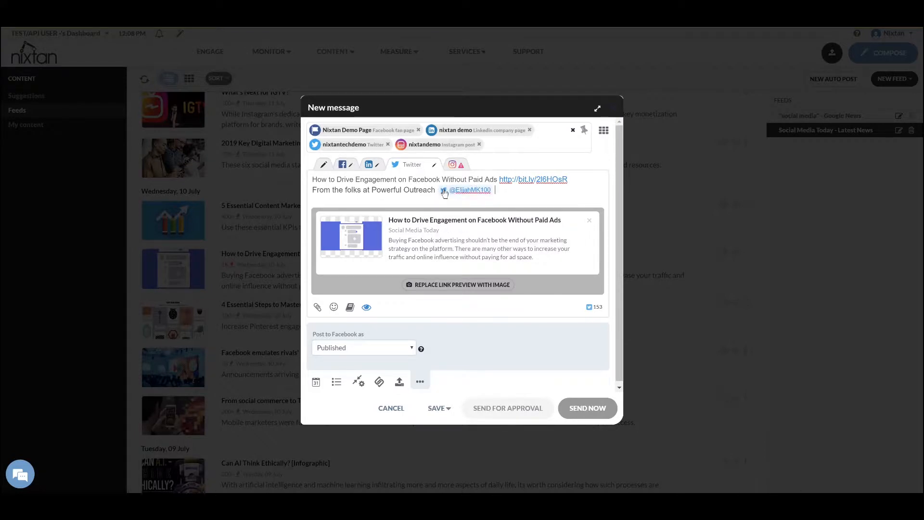
pyautogui.write('@Reach')
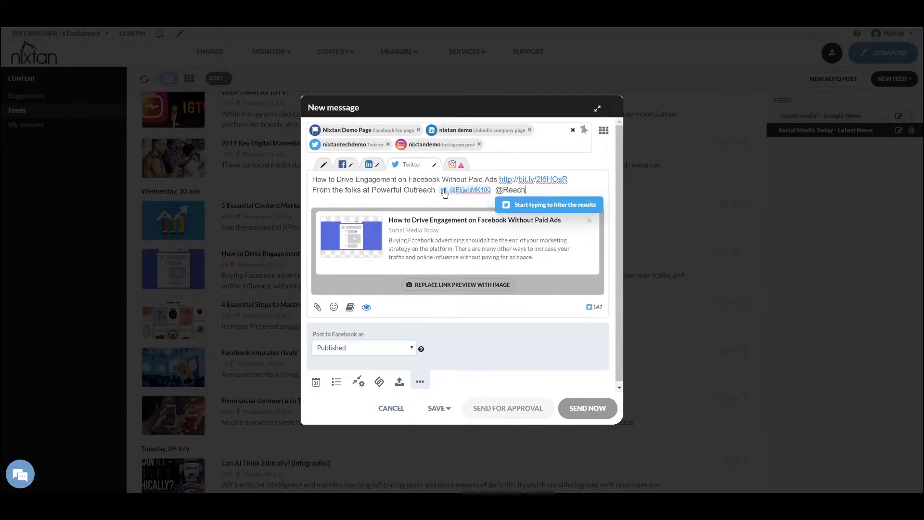
pyautogui.write('OutPower')
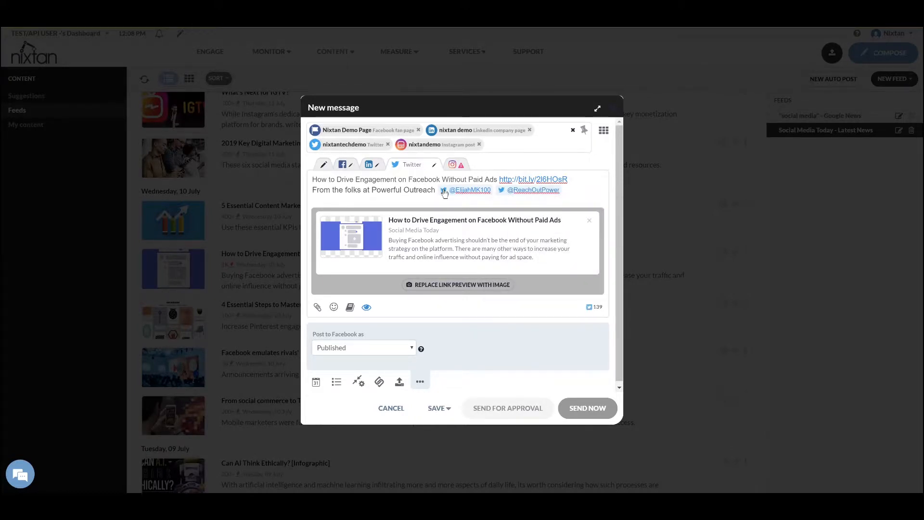
pyautogui.write(' #socialmedia')
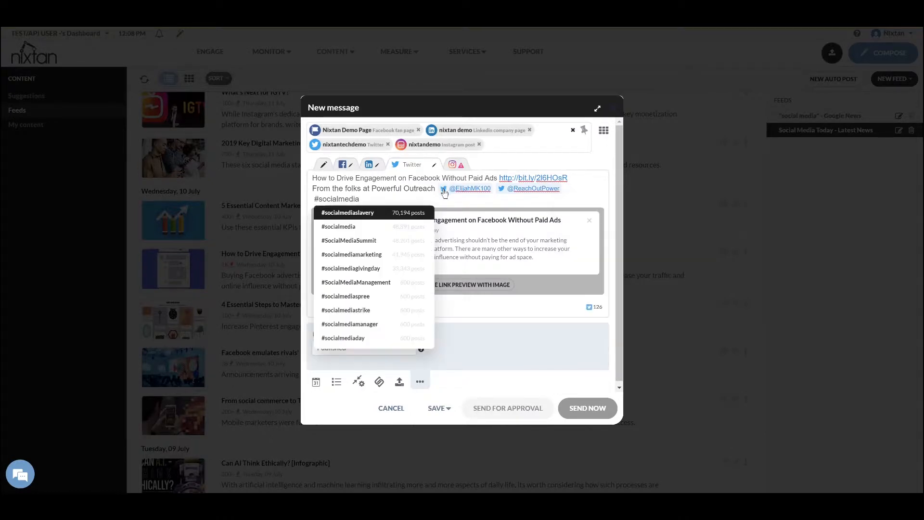
# Accept #socialmedia and #Marketing as suggested hashtags, then add #nixtan and #Powerfuloutreach
pyautogui.press('Down')
pyautogui.press('Return')
pyautogui.write('#marketing')
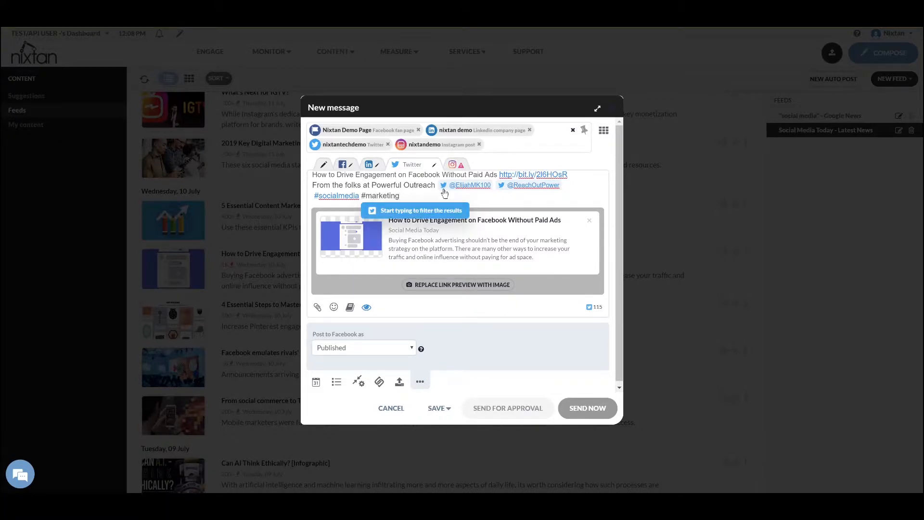
pyautogui.press('Return')
pyautogui.write('#nixtan')
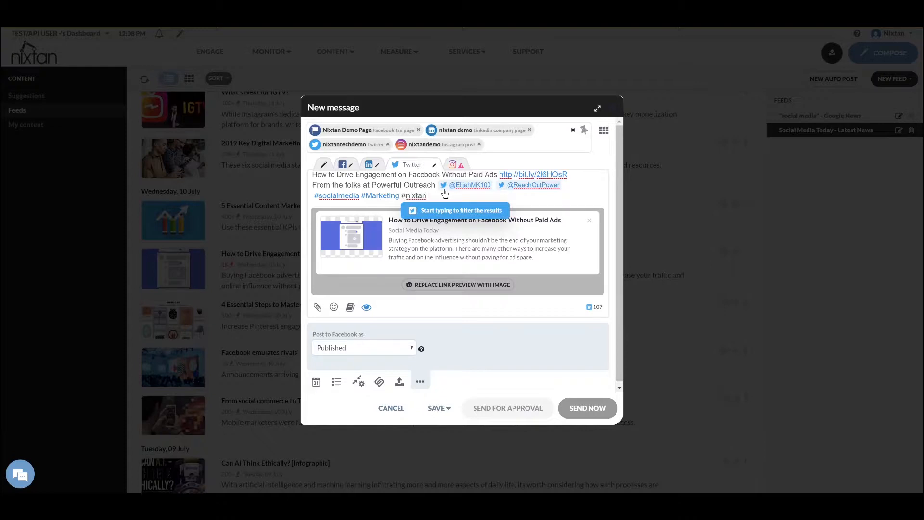
pyautogui.write(' #')
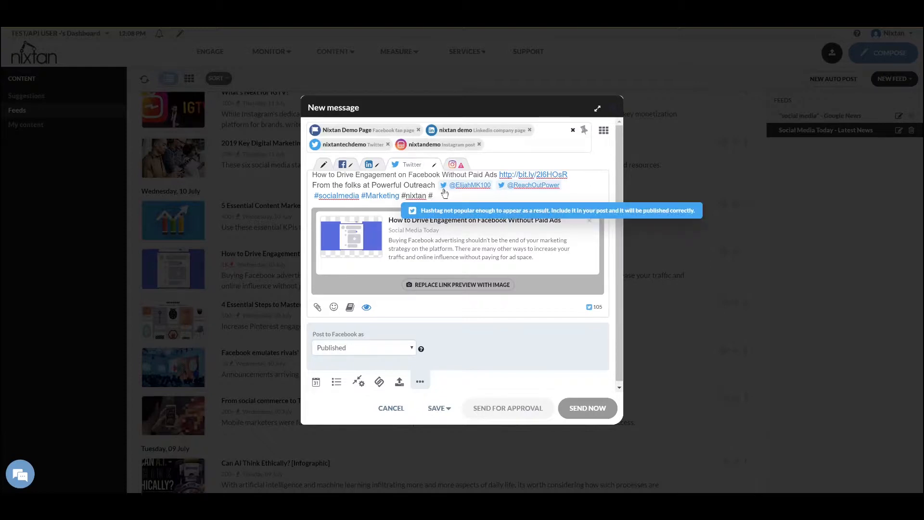
pyautogui.write('Power')
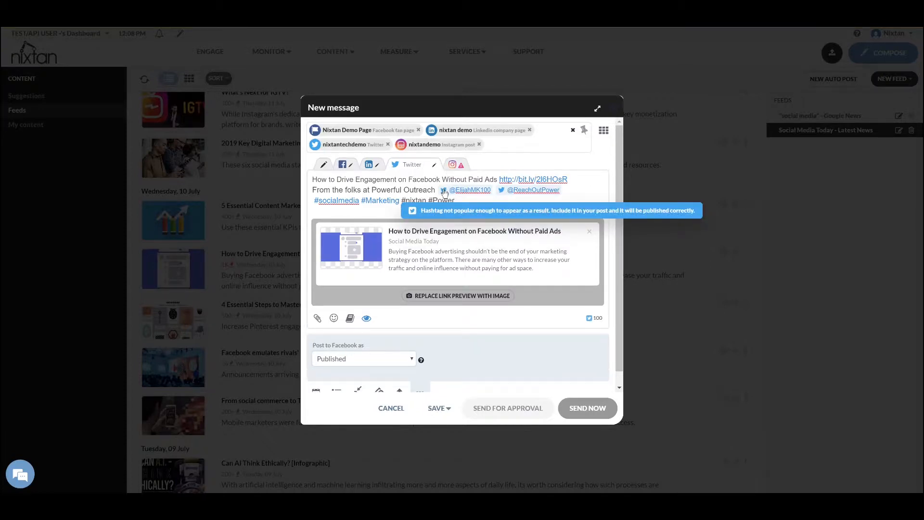
pyautogui.write('fuloutreach')
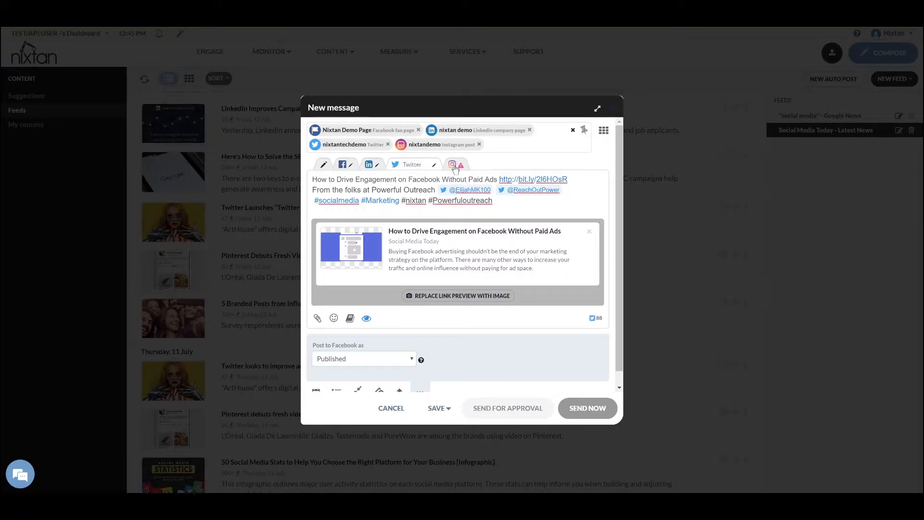
# Replace the video in the Instagram version of the post with the robot-arm image
pyautogui.click(455, 166)
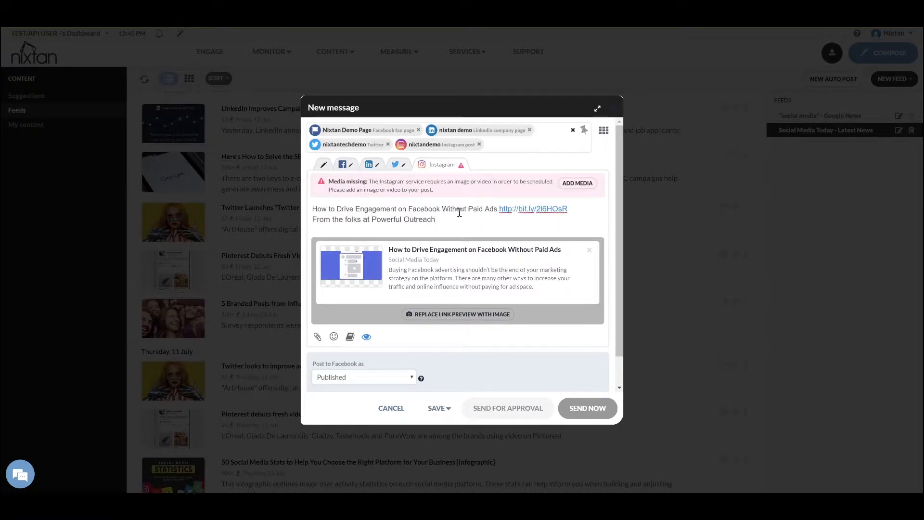
pyautogui.click(472, 220)
pyautogui.click(581, 185)
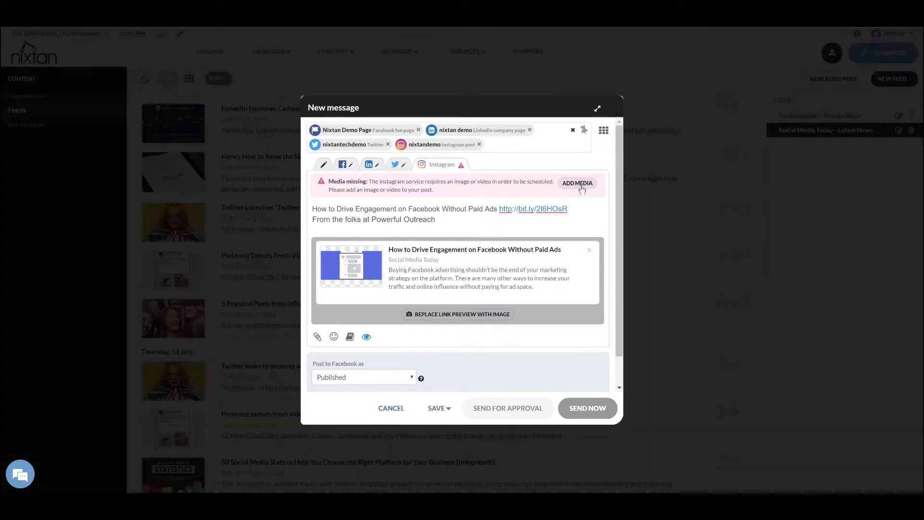
pyautogui.click(572, 150)
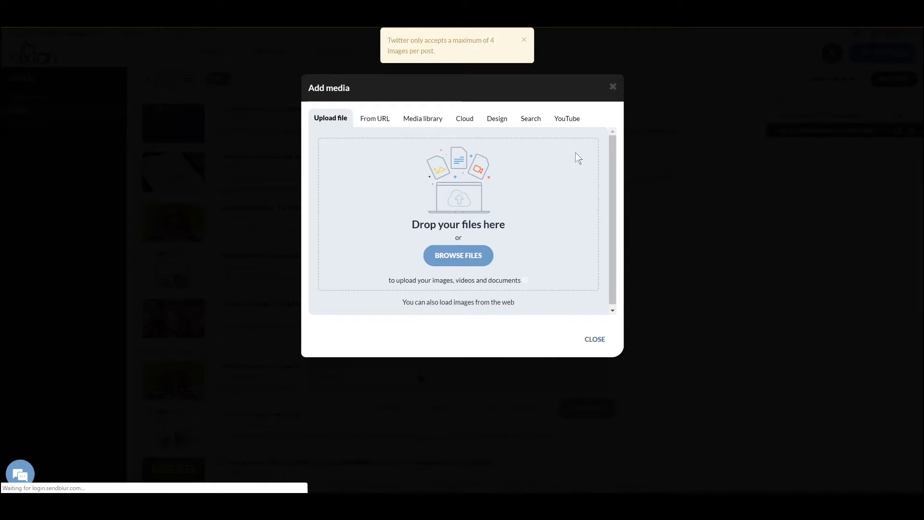
pyautogui.moveTo(140, 260); pyautogui.dragTo(381, 222)
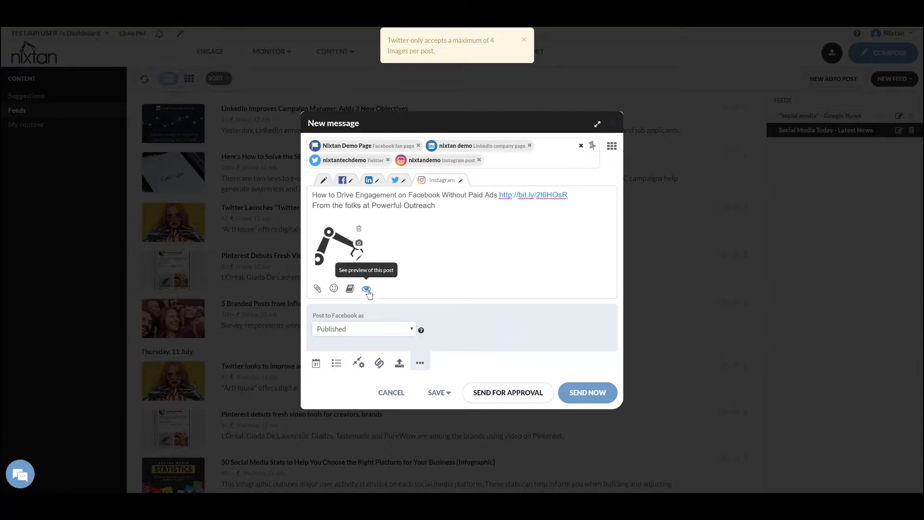
pyautogui.click(367, 289)
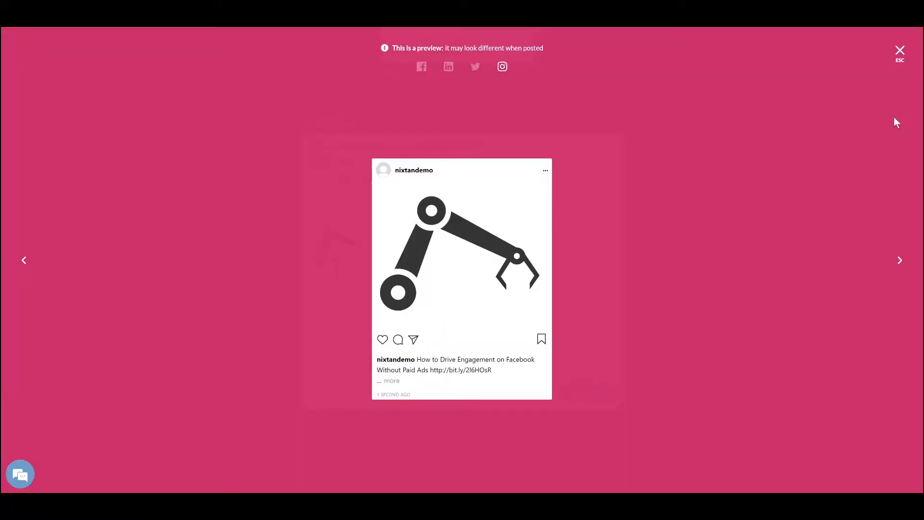
pyautogui.click(479, 69)
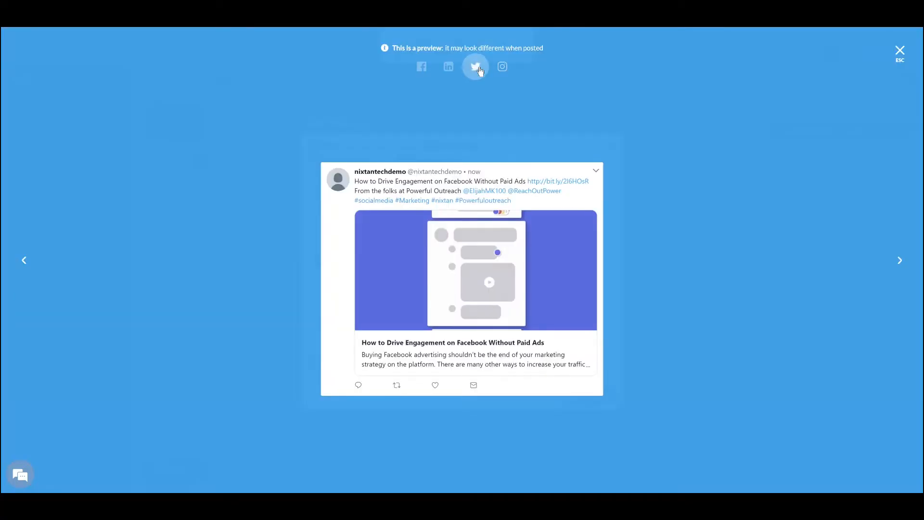
pyautogui.click(450, 71)
pyautogui.click(422, 69)
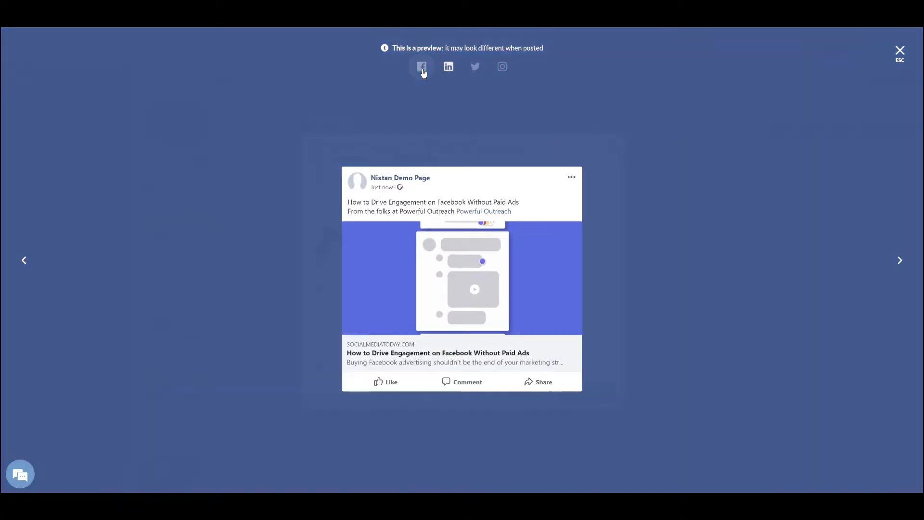
pyautogui.click(503, 73)
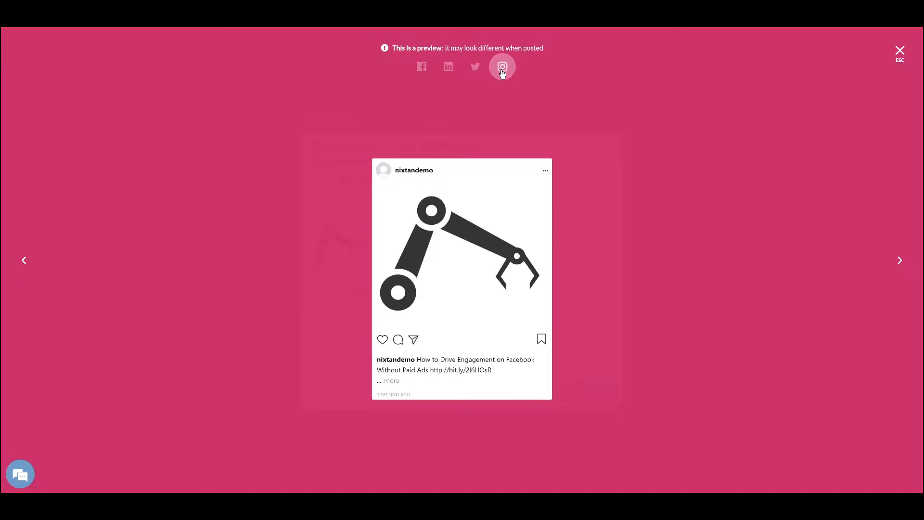
pyautogui.click(899, 52)
pyautogui.click(505, 208)
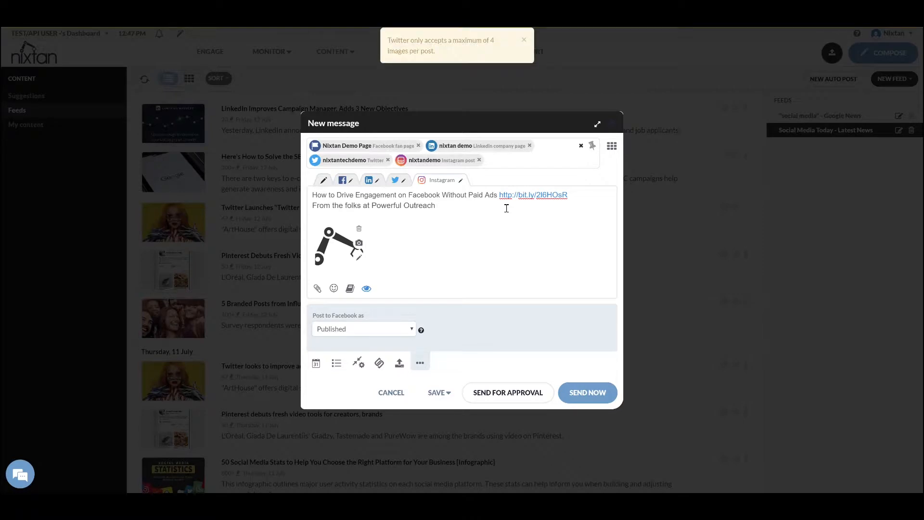
# Append #socialmedia, #Marketing, #nixtan and #Powerfuloutreach to the Instagram text
pyautogui.write('#social')
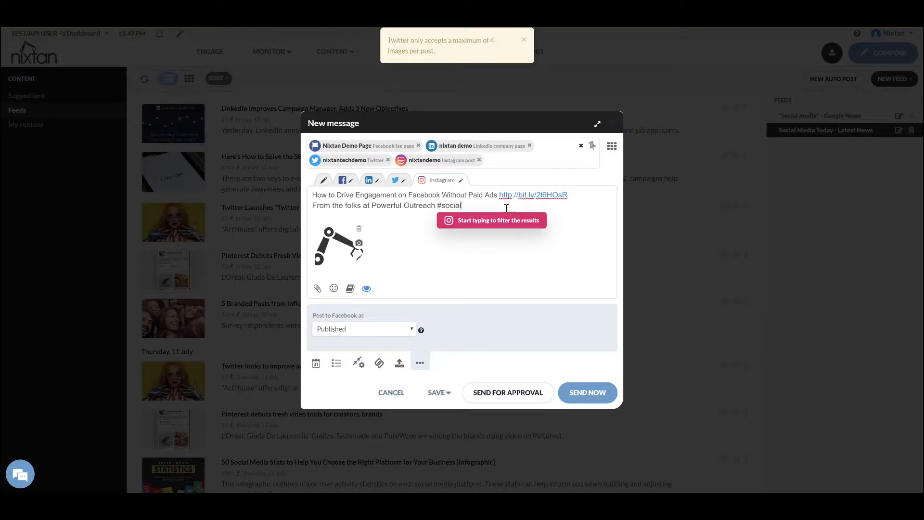
pyautogui.write('media')
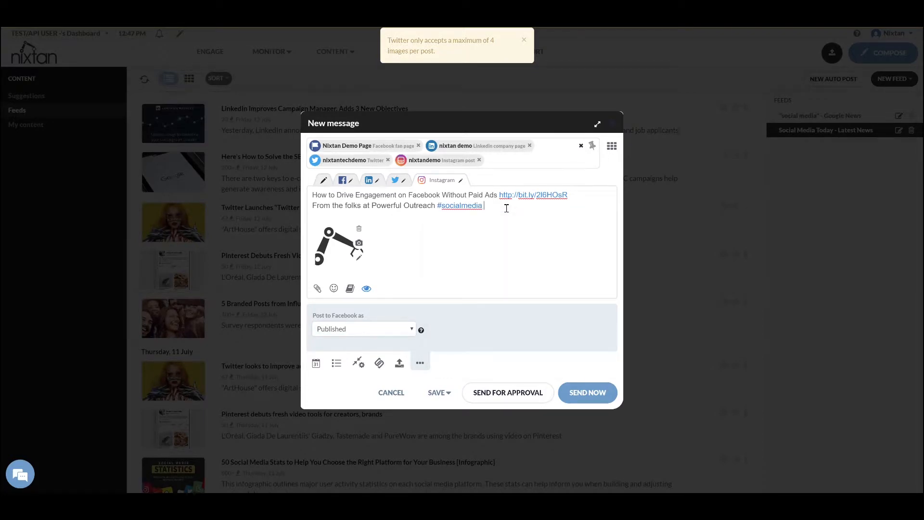
pyautogui.write(' #marketing')
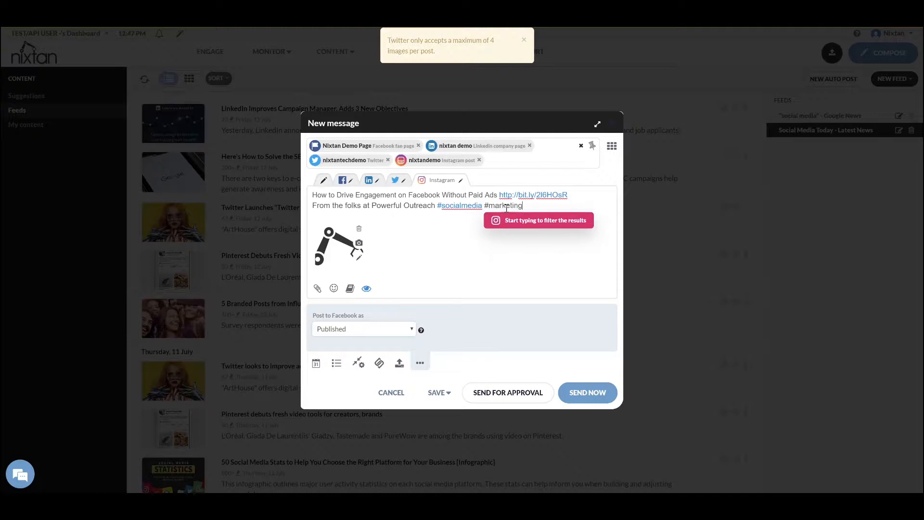
pyautogui.press('Return')
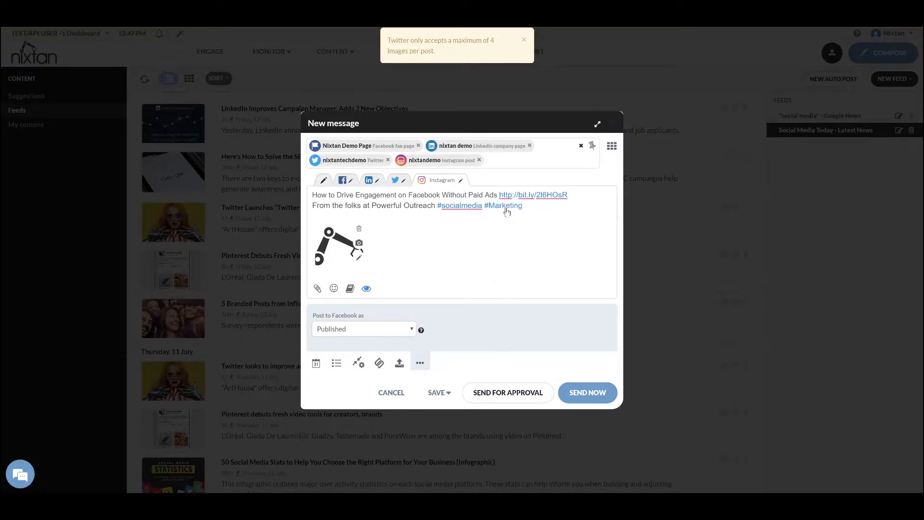
pyautogui.write('#nixtan')
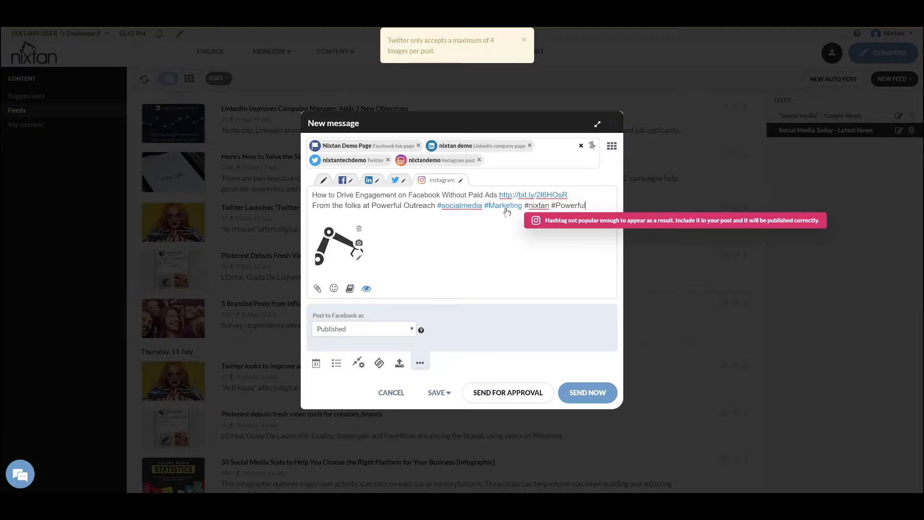
pyautogui.write('#Powerfuloutreach')
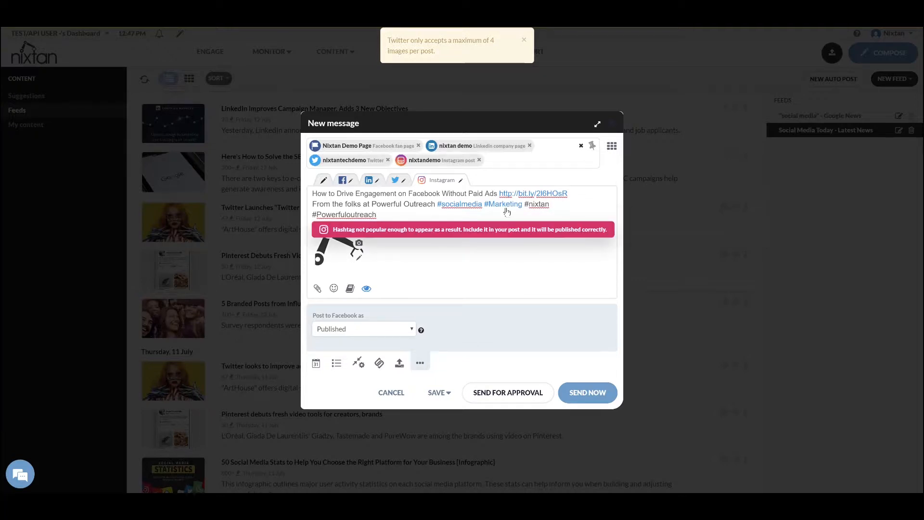
pyautogui.click(360, 258)
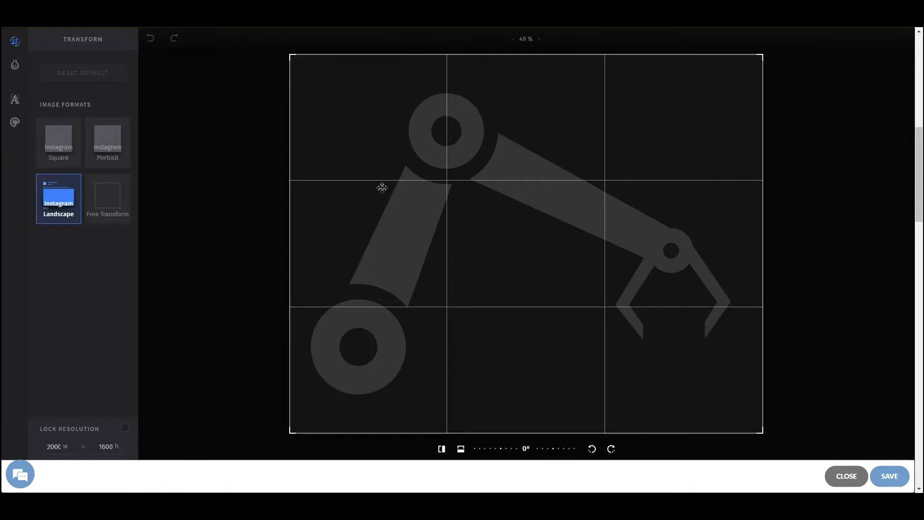
# Browse the image's filters and stickers, then save the edited image into the post
pyautogui.click(18, 69)
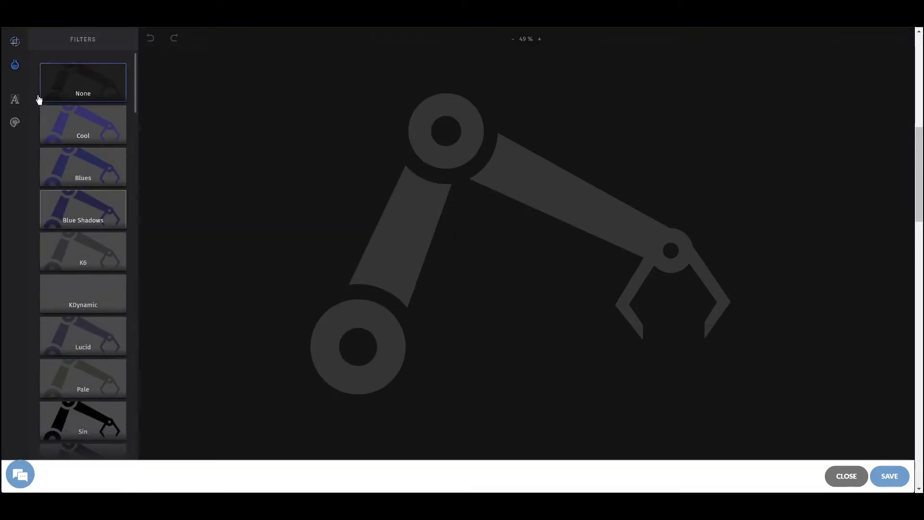
pyautogui.moveTo(15, 98)
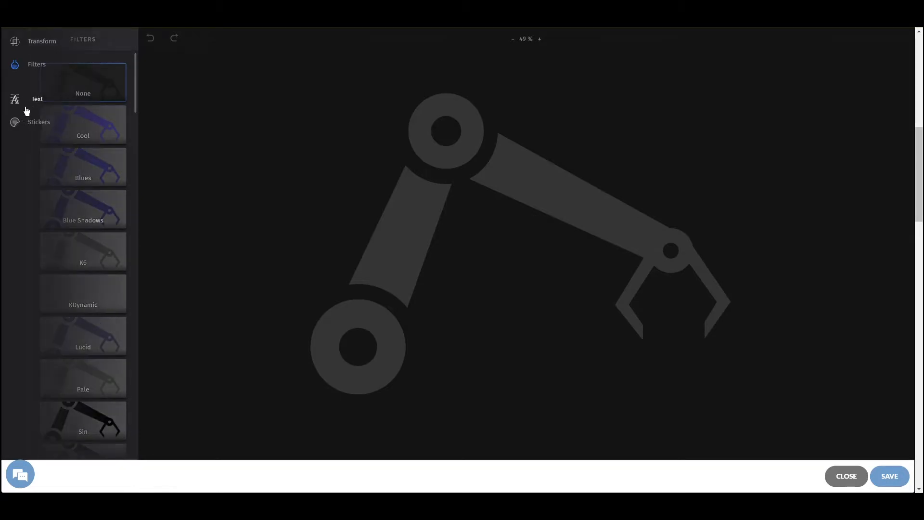
pyautogui.click(32, 121)
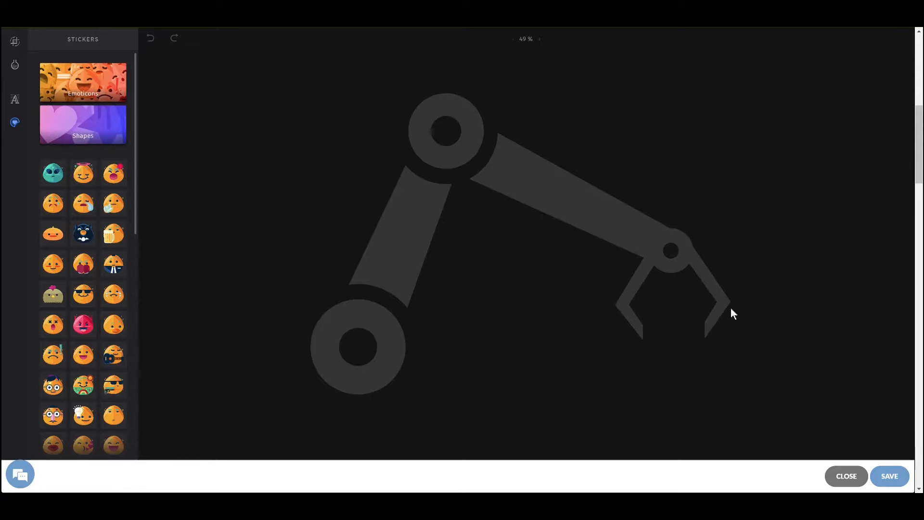
pyautogui.click(887, 475)
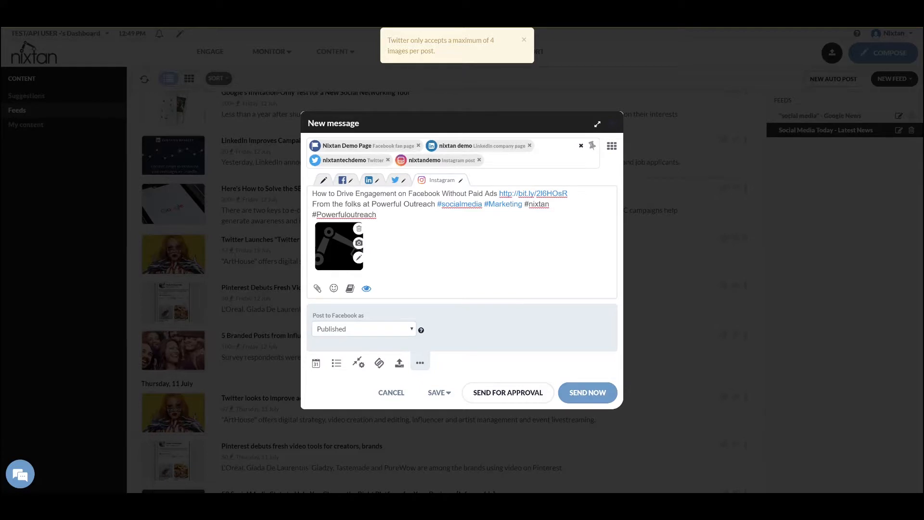
# Search 'word' and add Nixtan Wordpress Author as a fifth destination profile
pyautogui.click(514, 163)
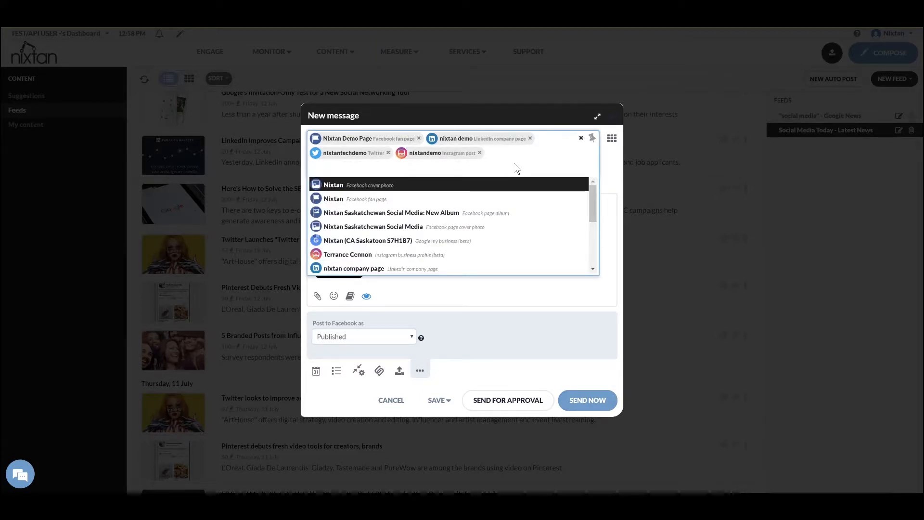
pyautogui.write('word')
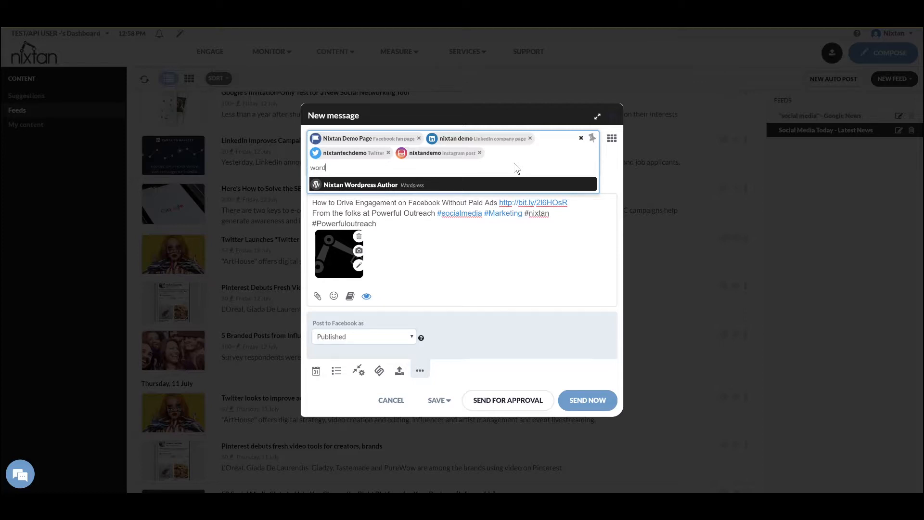
pyautogui.press('Return')
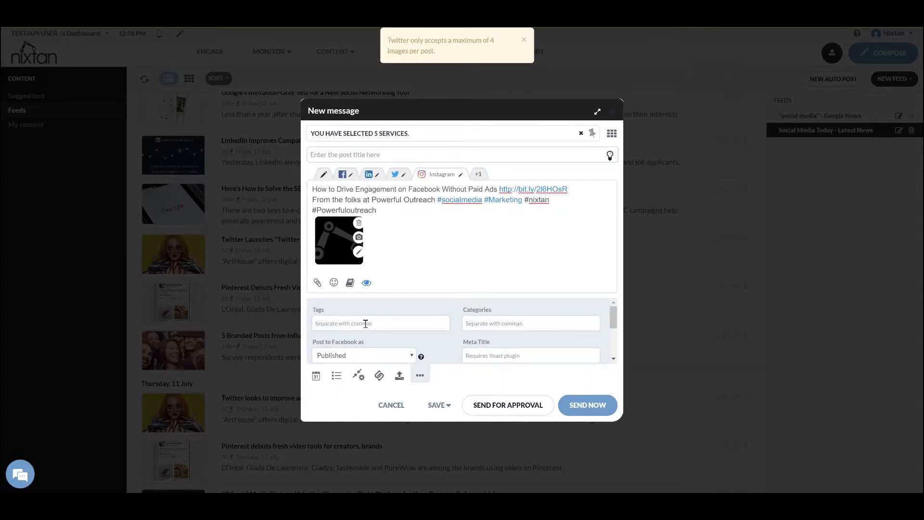
# Expand the 5 selected services and remove the Nixtan Wordpress Author chip
pyautogui.moveTo(613, 315); pyautogui.dragTo(612, 336)
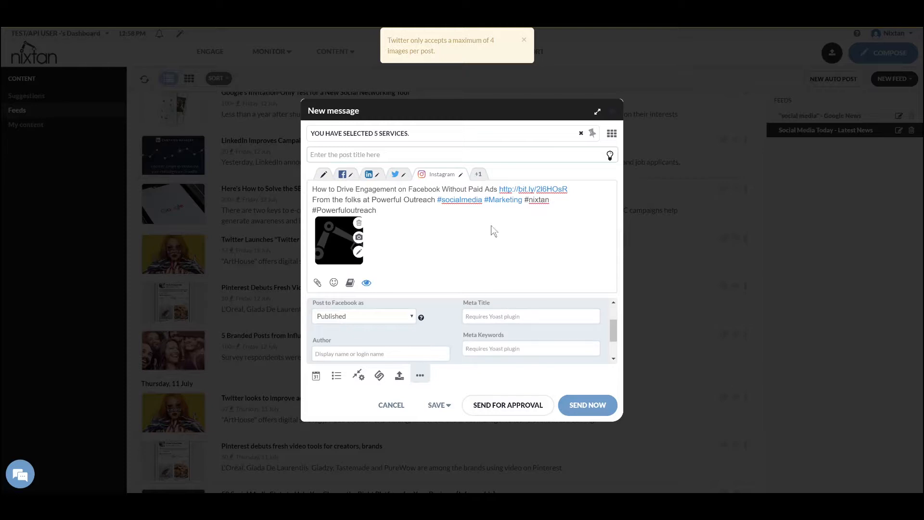
pyautogui.click(444, 136)
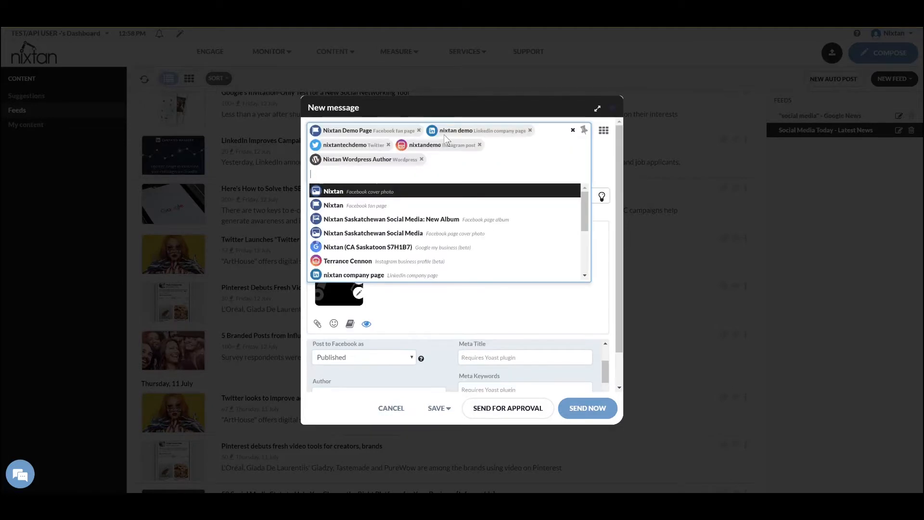
pyautogui.click(422, 159)
pyautogui.click(422, 159)
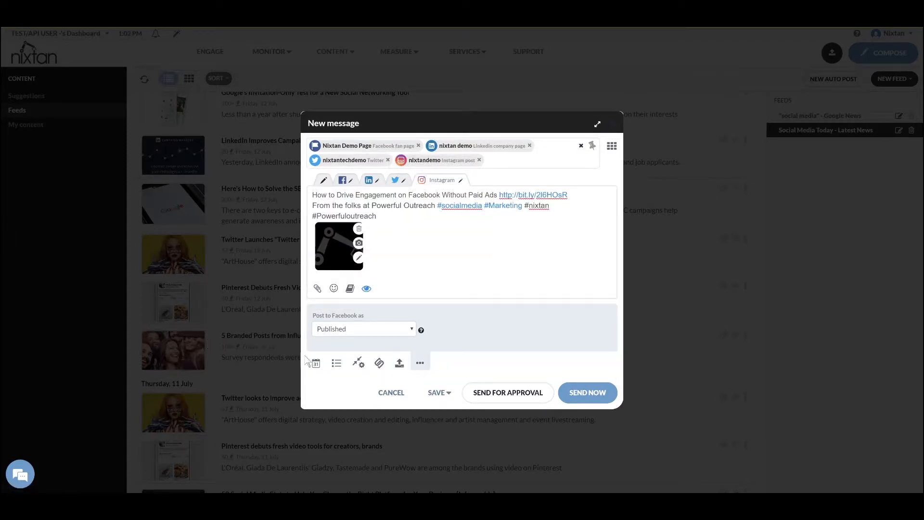
# Switch scheduling from a fixed 2019/07/15 time to the My Queue smart queue
pyautogui.click(316, 364)
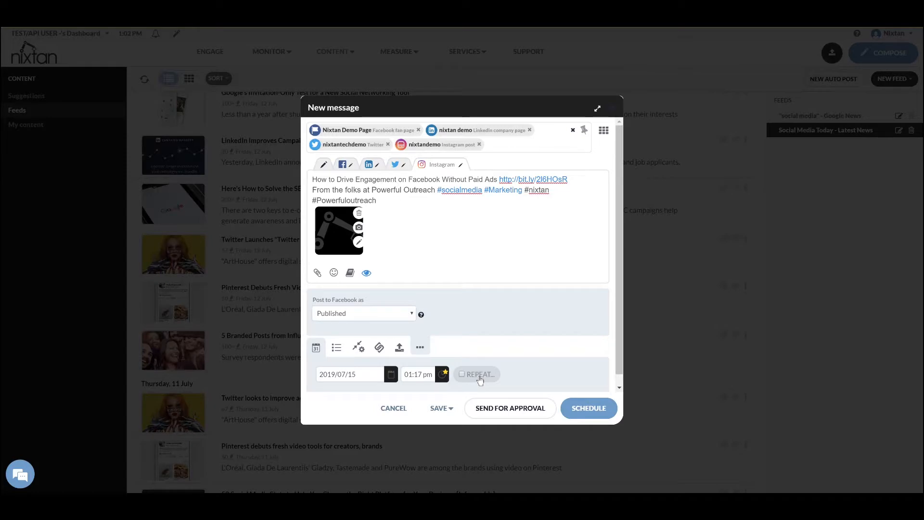
pyautogui.click(336, 350)
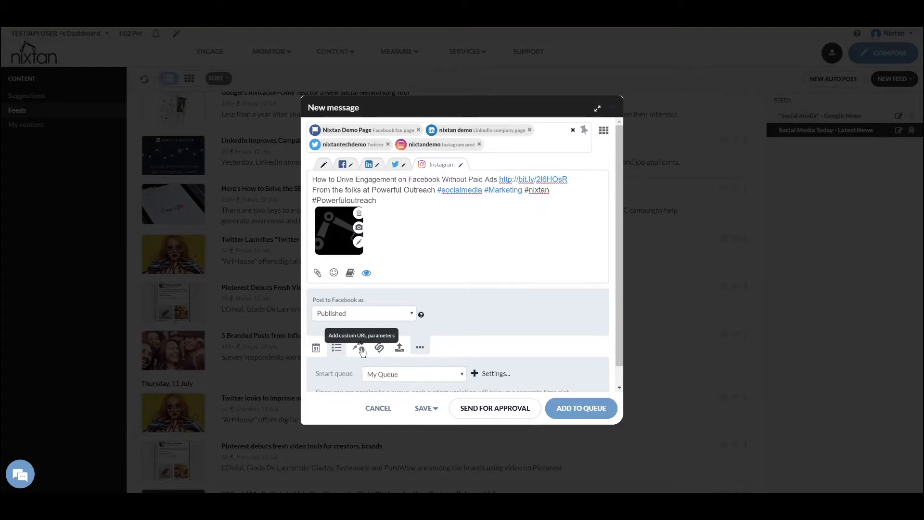
pyautogui.click(361, 351)
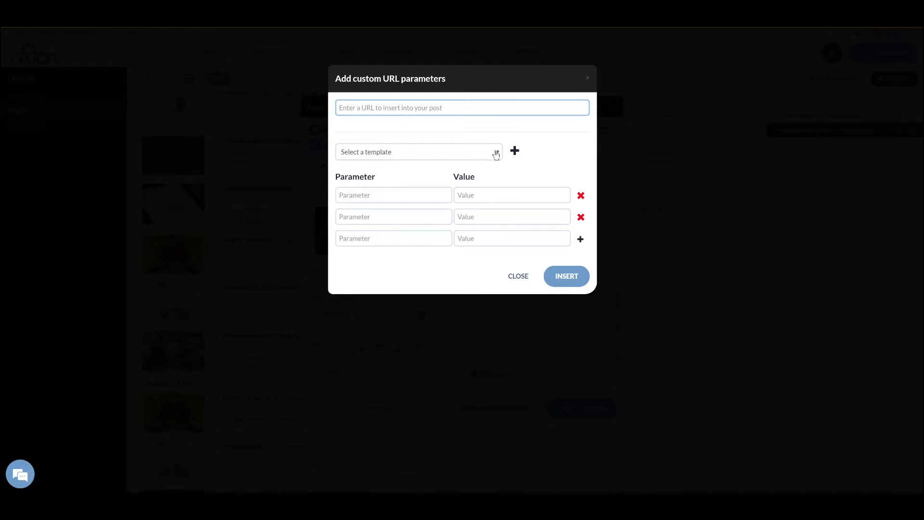
pyautogui.click(495, 153)
pyautogui.click(397, 177)
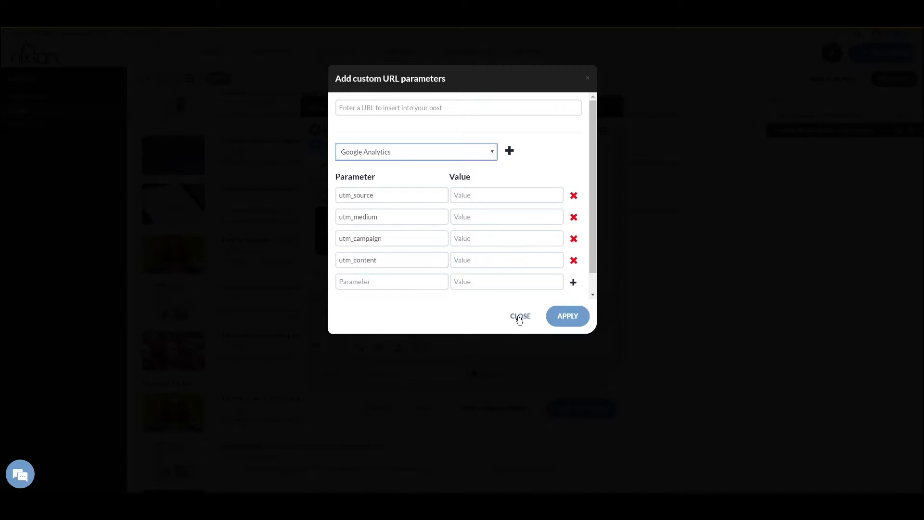
pyautogui.click(520, 317)
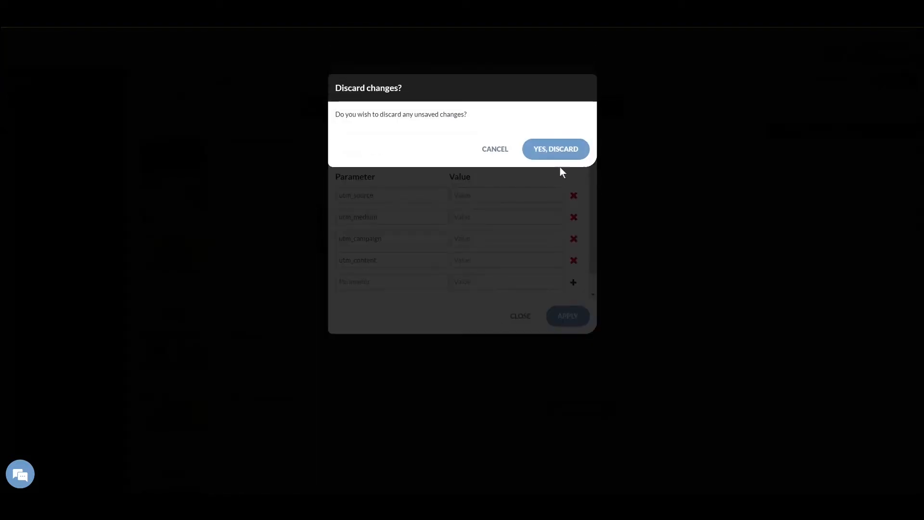
pyautogui.click(553, 149)
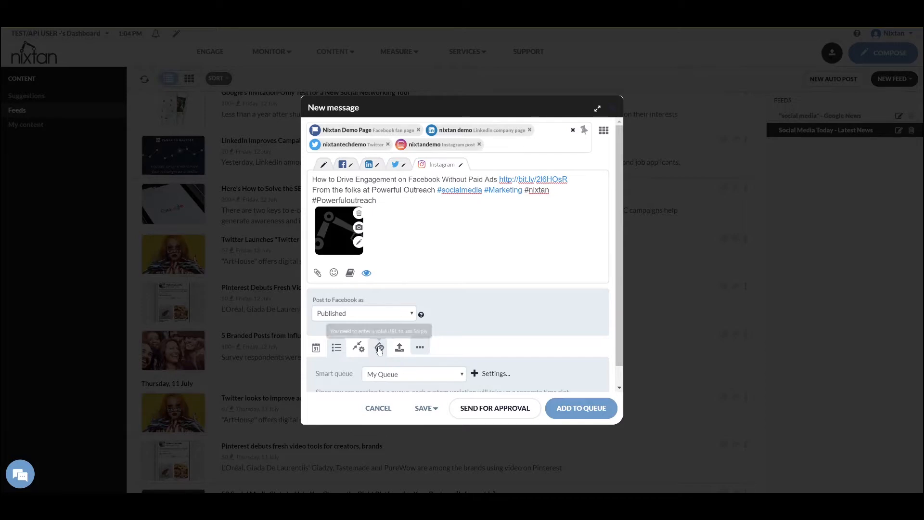
# Start a 'Follow us on facebook' call-to-action, then close and discard it
pyautogui.click(380, 349)
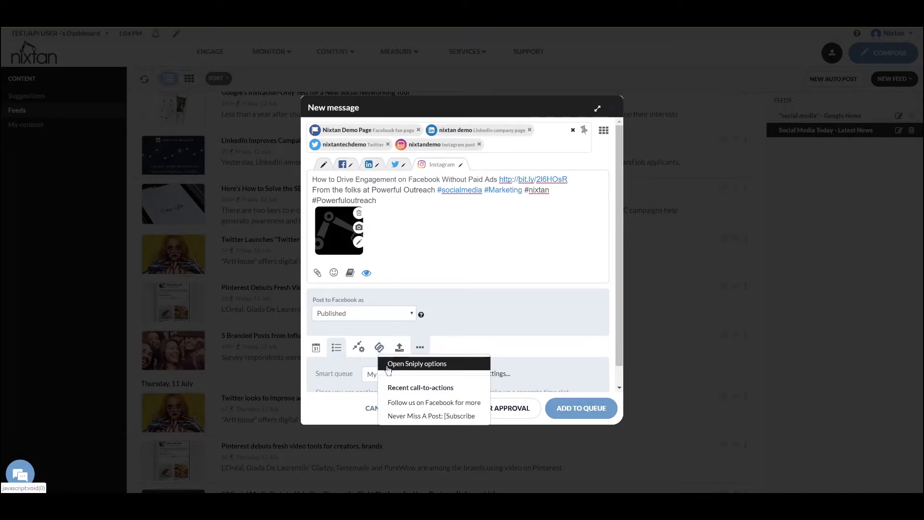
pyautogui.click(390, 364)
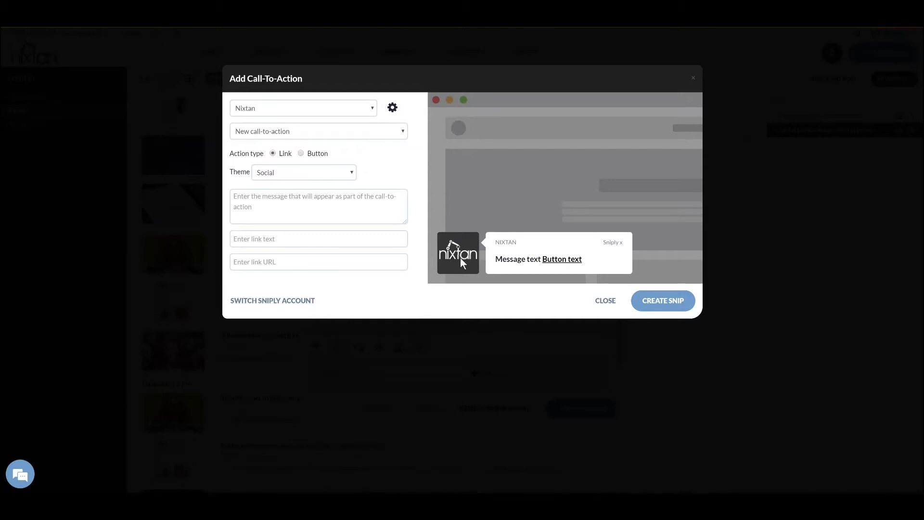
pyautogui.click(275, 196)
pyautogui.write('Follow us on facebook')
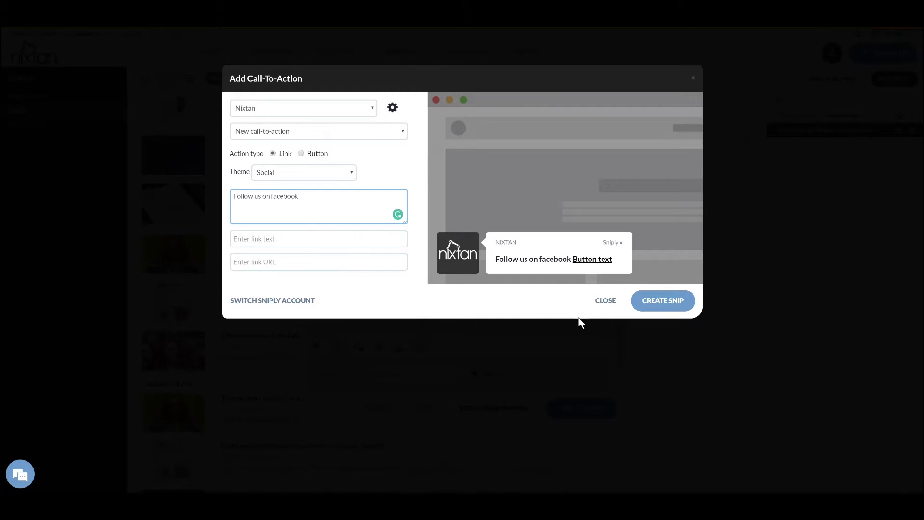
pyautogui.click(605, 302)
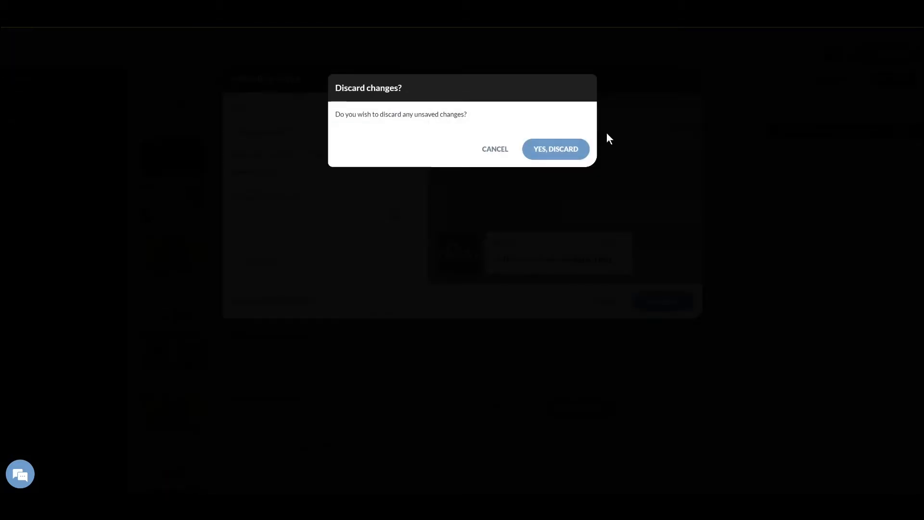
pyautogui.click(555, 149)
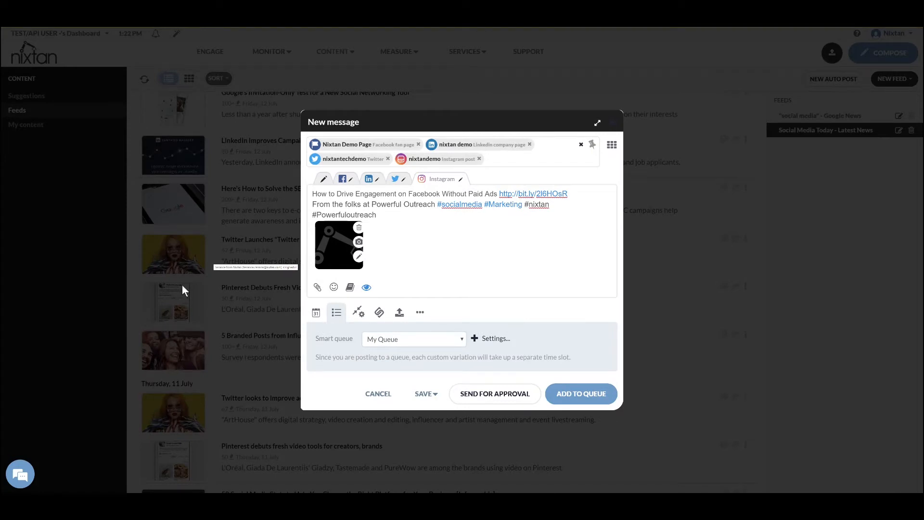
# Switch to Send now and send separate per-network messages to the four profiles
pyautogui.click(339, 315)
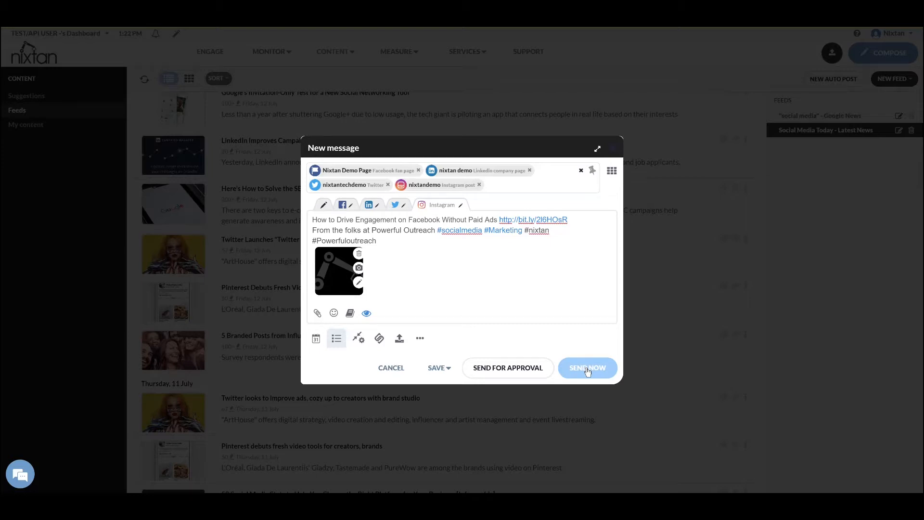
pyautogui.click(587, 368)
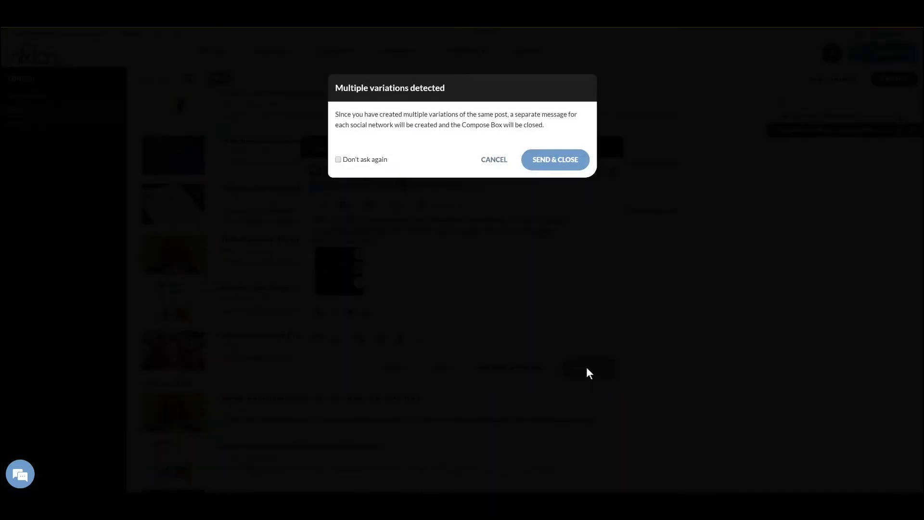
pyautogui.click(558, 161)
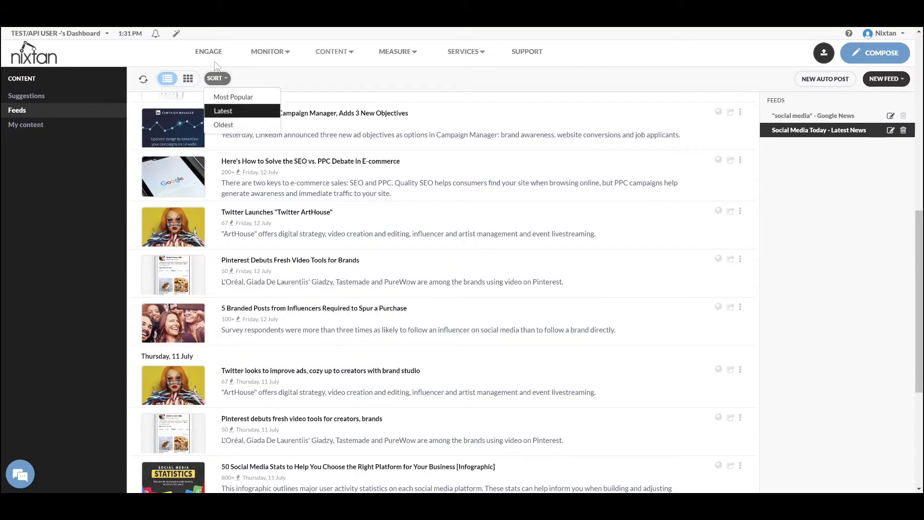
# Check the sent post in the Facebook, LinkedIn, Instagram and nixtantechdemo My tweets streams
pyautogui.click(216, 54)
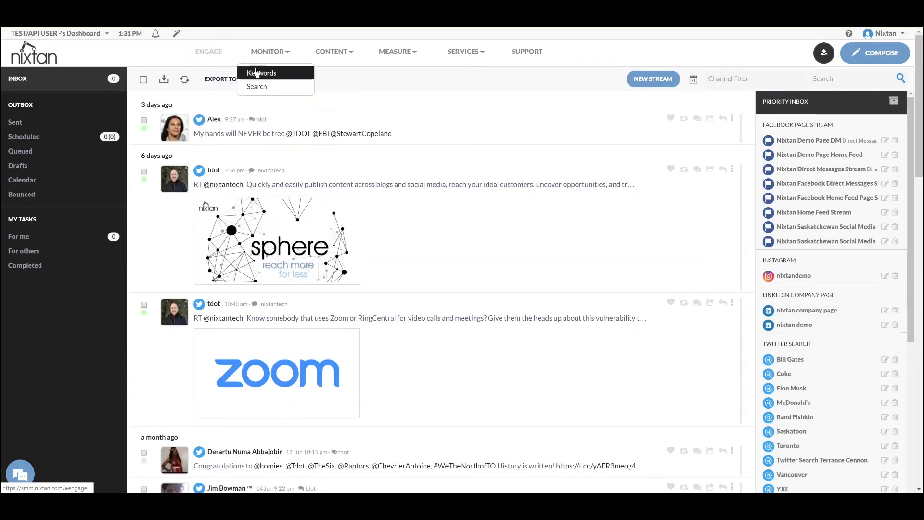
pyautogui.click(790, 156)
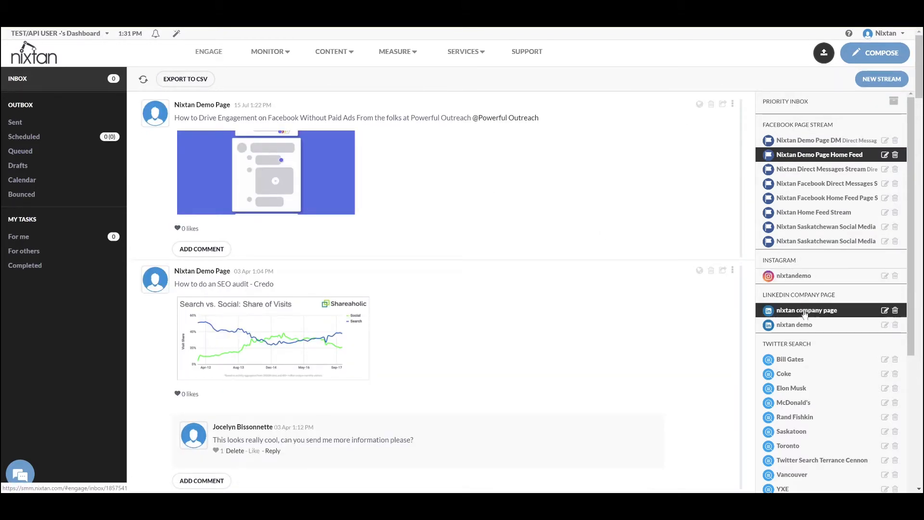
pyautogui.click(805, 325)
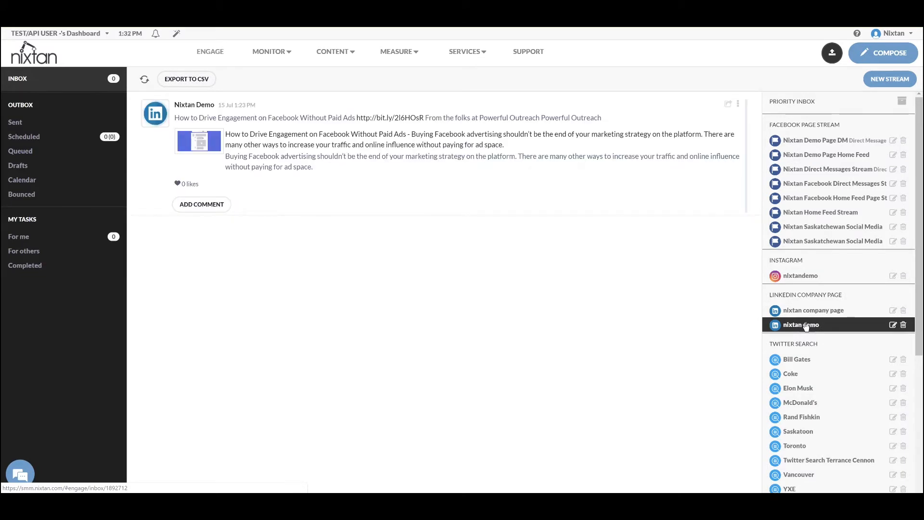
pyautogui.click(816, 278)
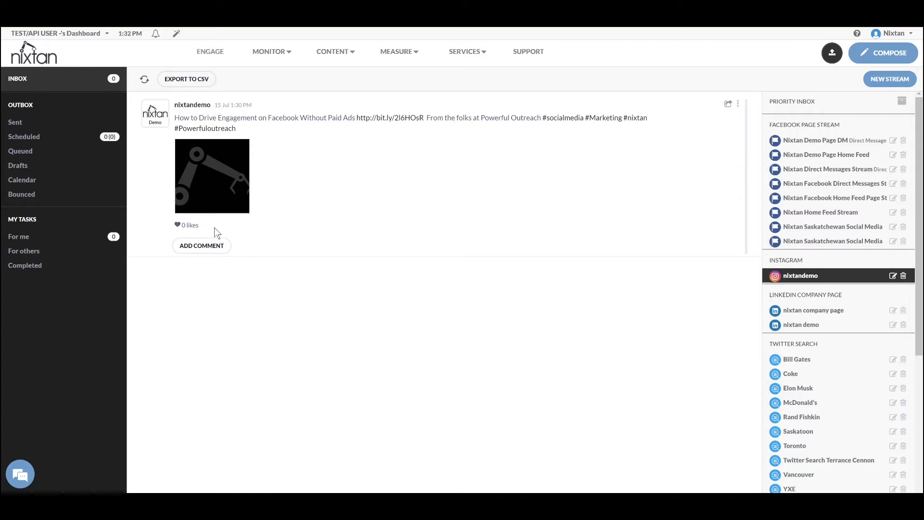
pyautogui.scroll(-3, 808, 378)
pyautogui.scroll(-2, 810, 379)
pyautogui.scroll(-2, 864, 395)
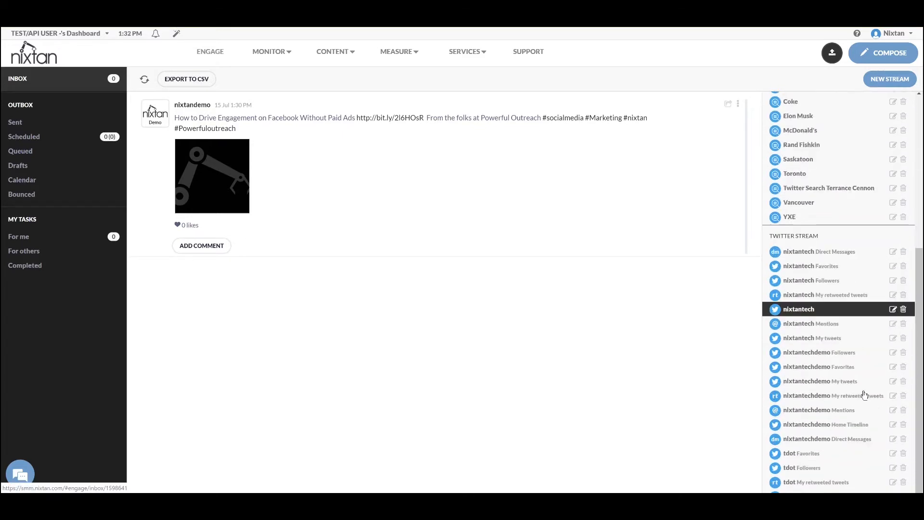
pyautogui.click(843, 388)
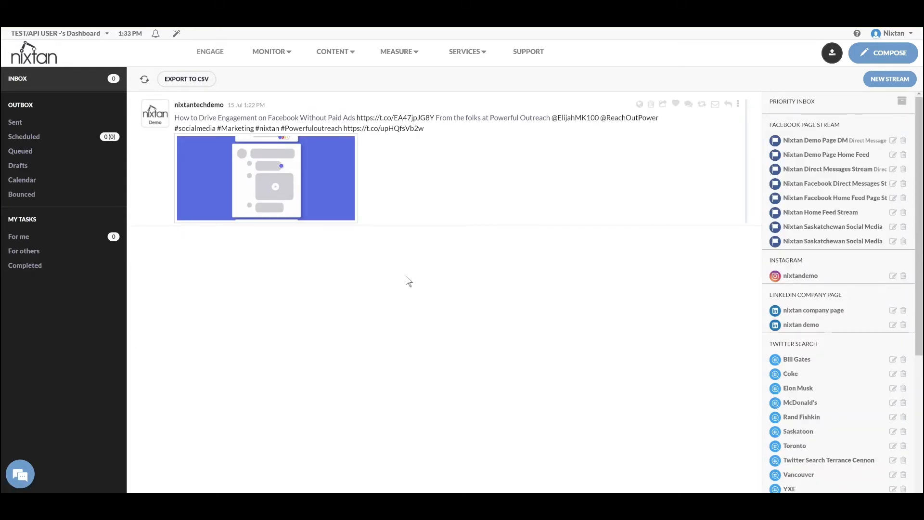
pyautogui.click(401, 53)
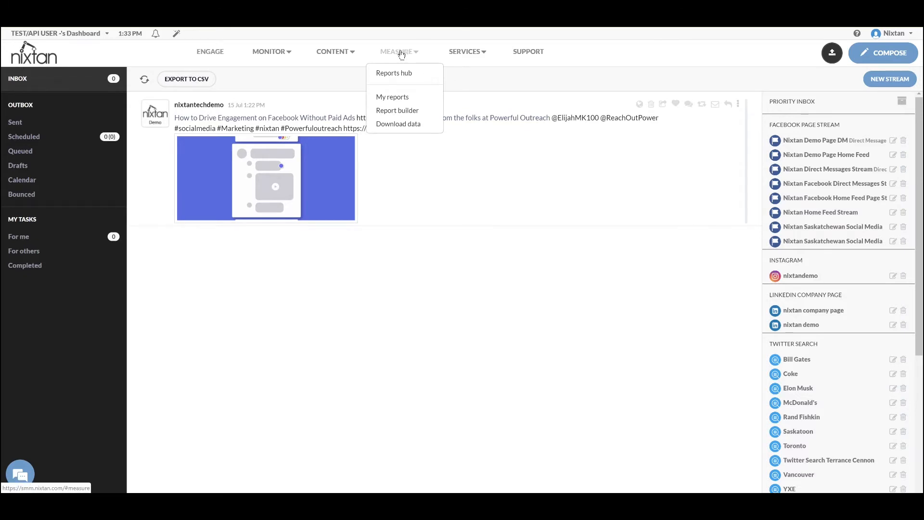
# Open the Reports hub's Facebook Page report for Nixtan Demo Page and review its sections
pyautogui.click(395, 74)
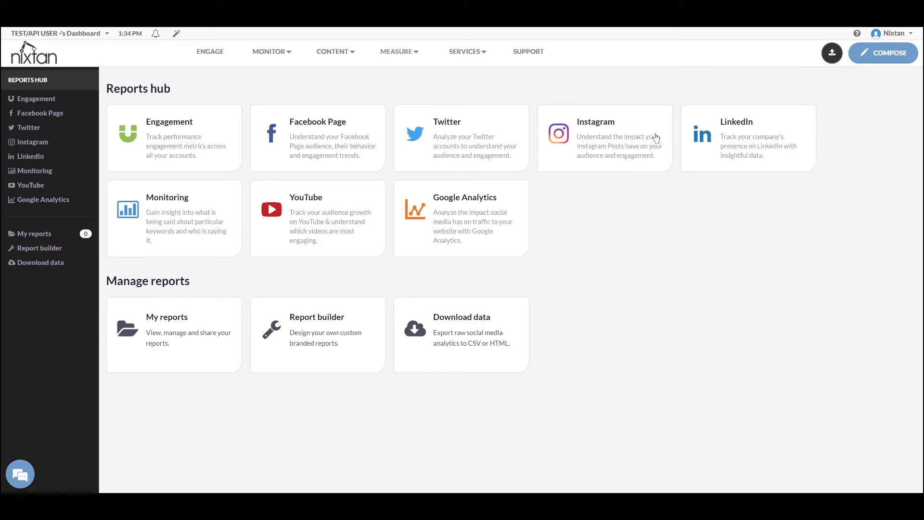
pyautogui.click(342, 132)
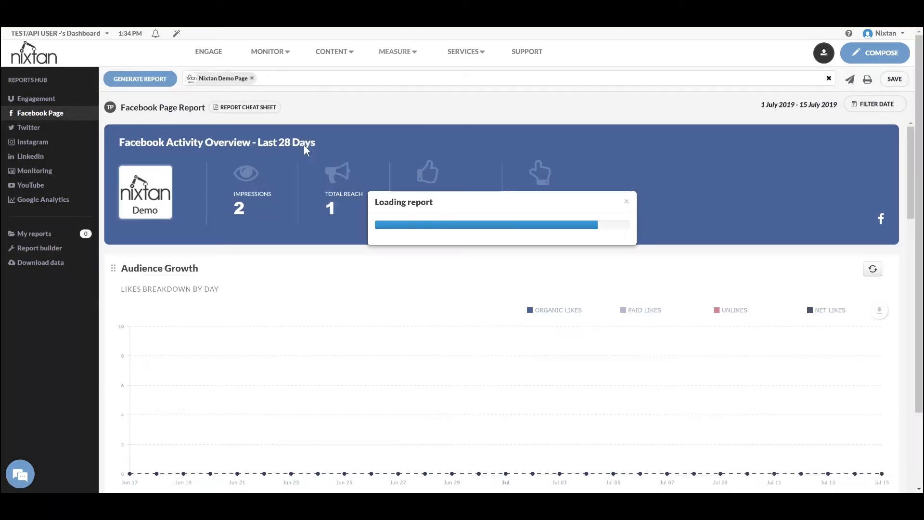
pyautogui.scroll(-2, 273, 164)
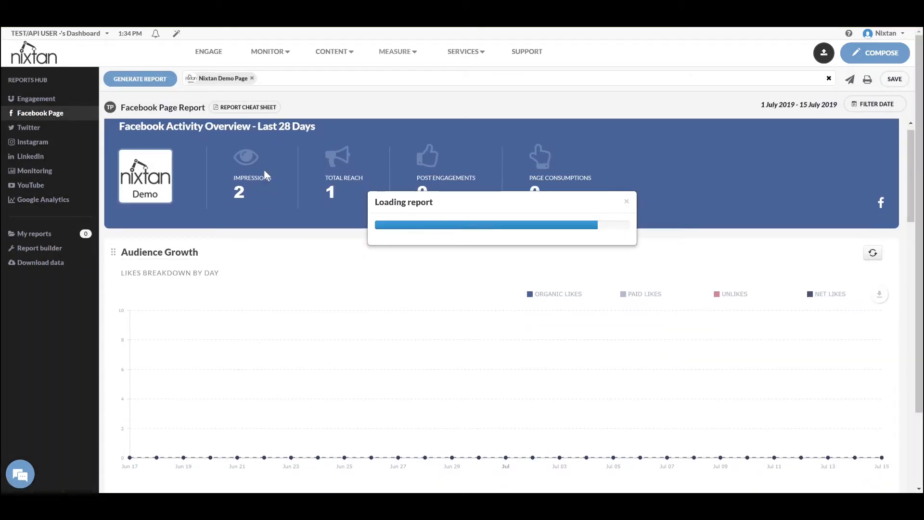
pyautogui.scroll(1, 264, 174)
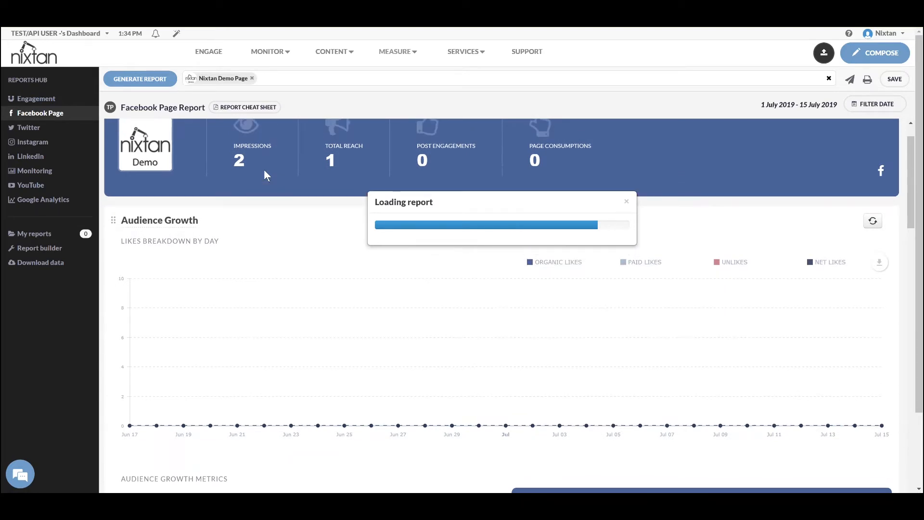
pyautogui.scroll(-2, 265, 174)
pyautogui.scroll(-2, 267, 174)
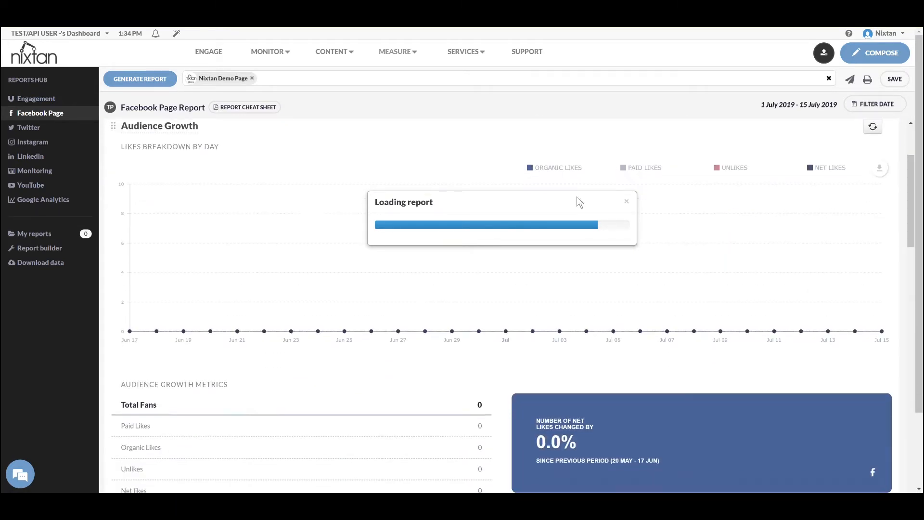
pyautogui.scroll(-12, 532, 216)
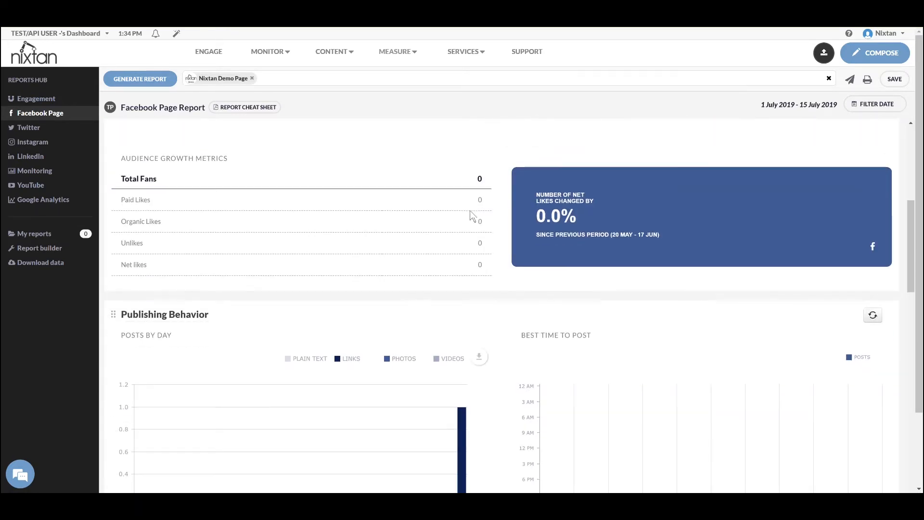
pyautogui.scroll(-2, 448, 208)
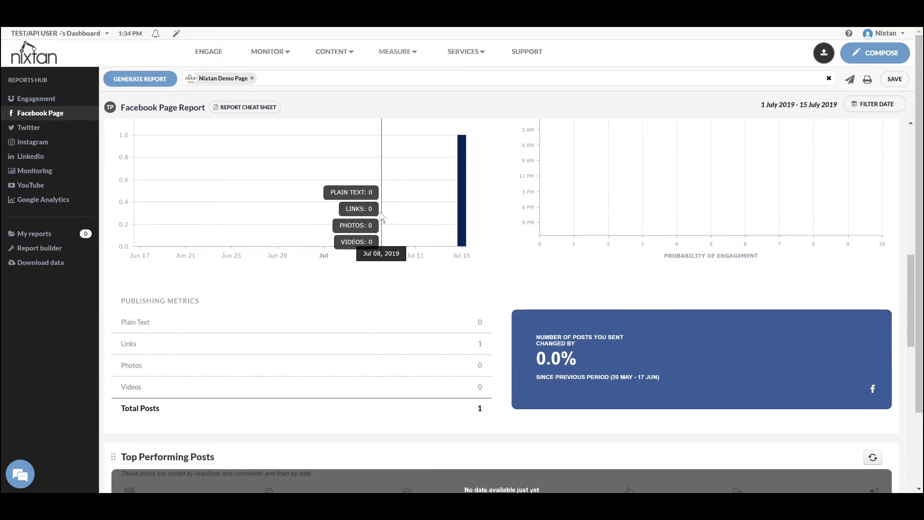
pyautogui.scroll(-5, 382, 218)
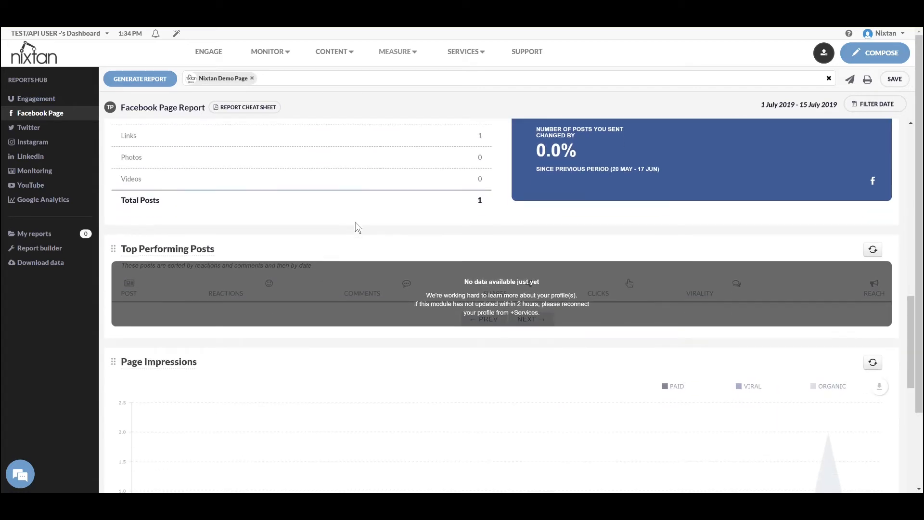
pyautogui.scroll(-1, 356, 221)
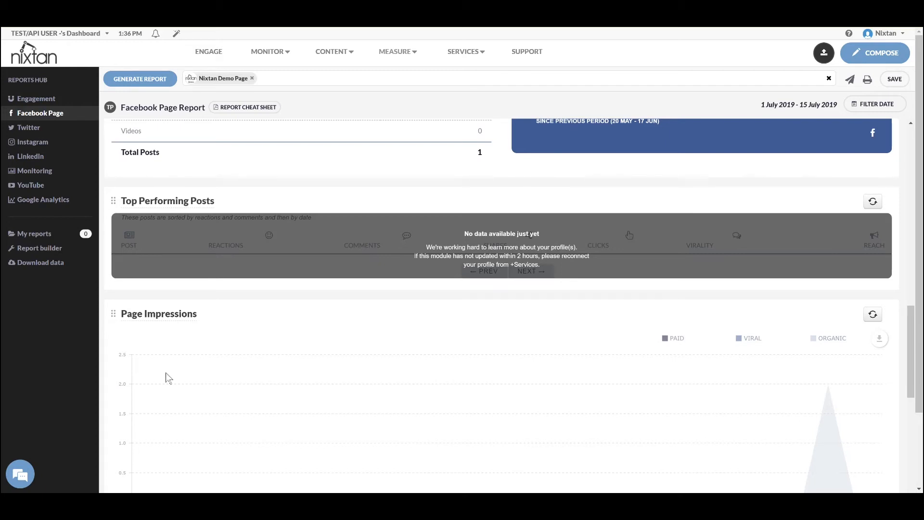
pyautogui.moveTo(272, 65)
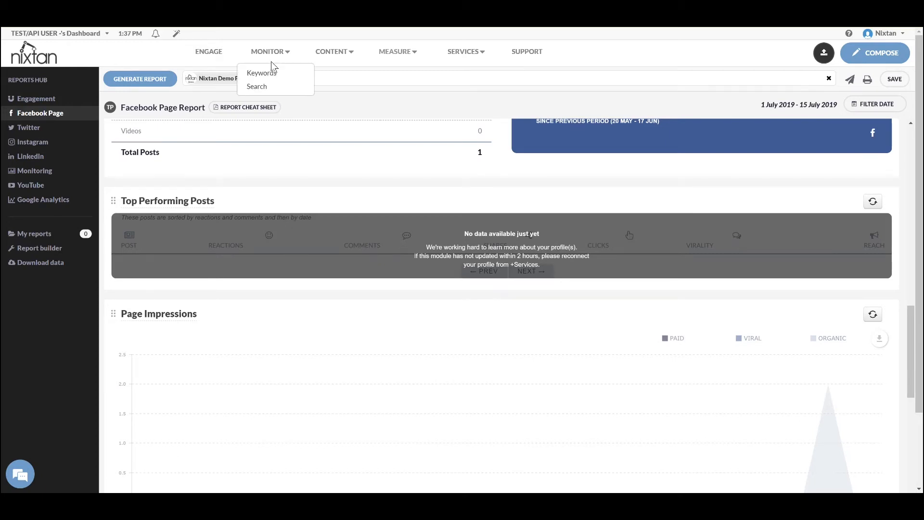
# Review the MONITOR Keywords and Search results, then open Company > Contact Us on nixtan.com
pyautogui.click(270, 56)
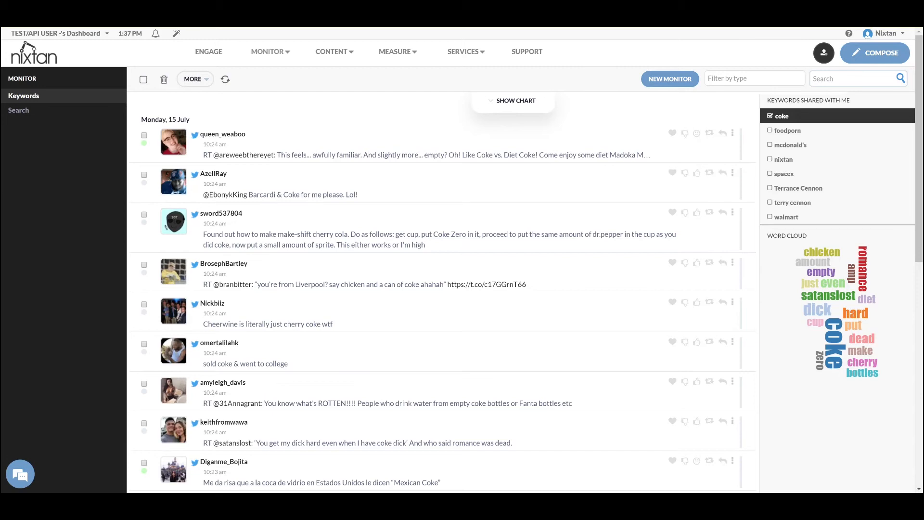
pyautogui.moveTo(268, 52)
pyautogui.click(266, 87)
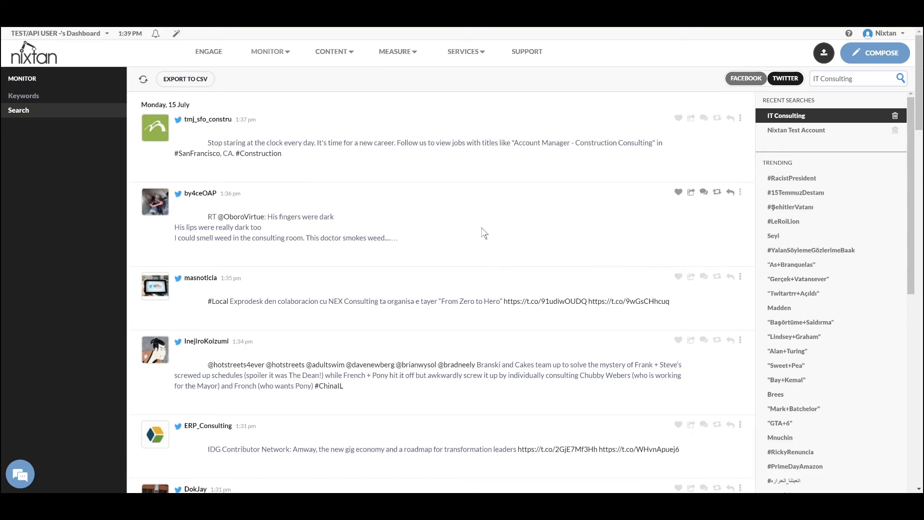
pyautogui.scroll(-5, 534, 260)
pyautogui.scroll(-2, 534, 259)
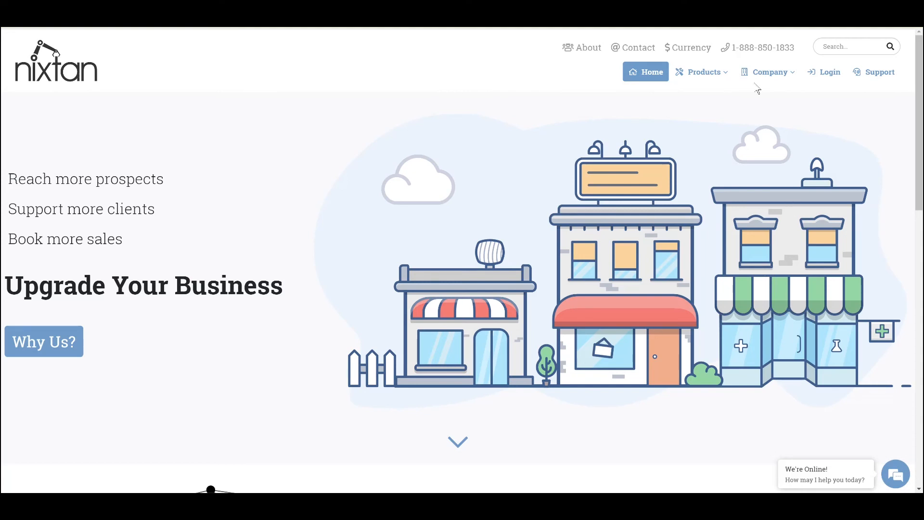
pyautogui.moveTo(773, 79)
pyautogui.click(775, 119)
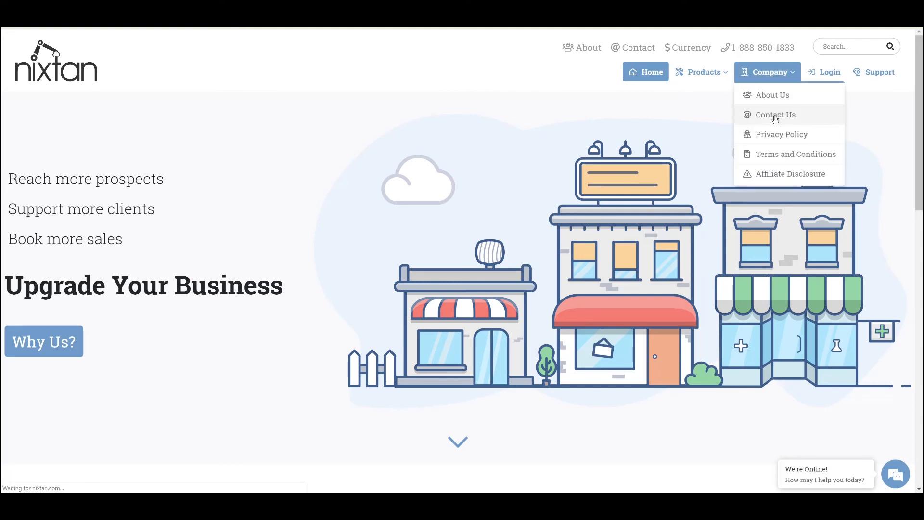